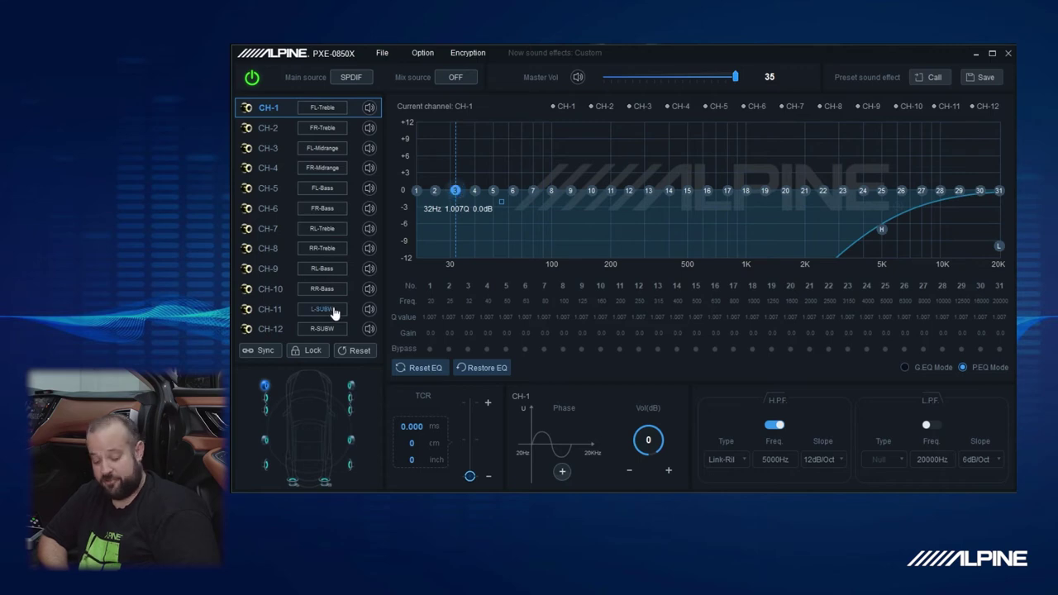
# Clear the default output configuration so that all twelve channels are unassigned
pyautogui.click(359, 351)
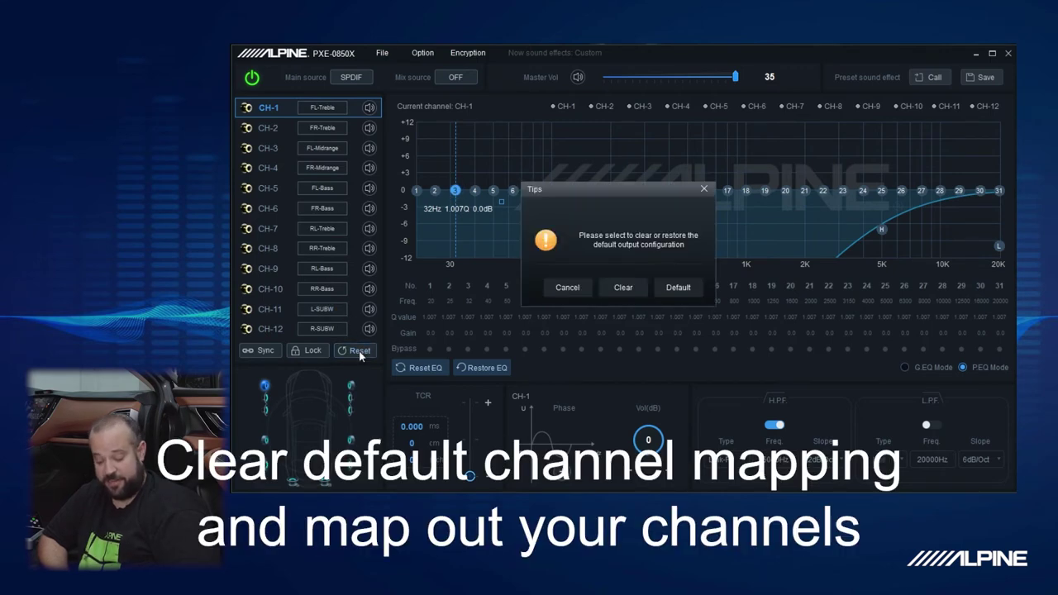
pyautogui.click(624, 288)
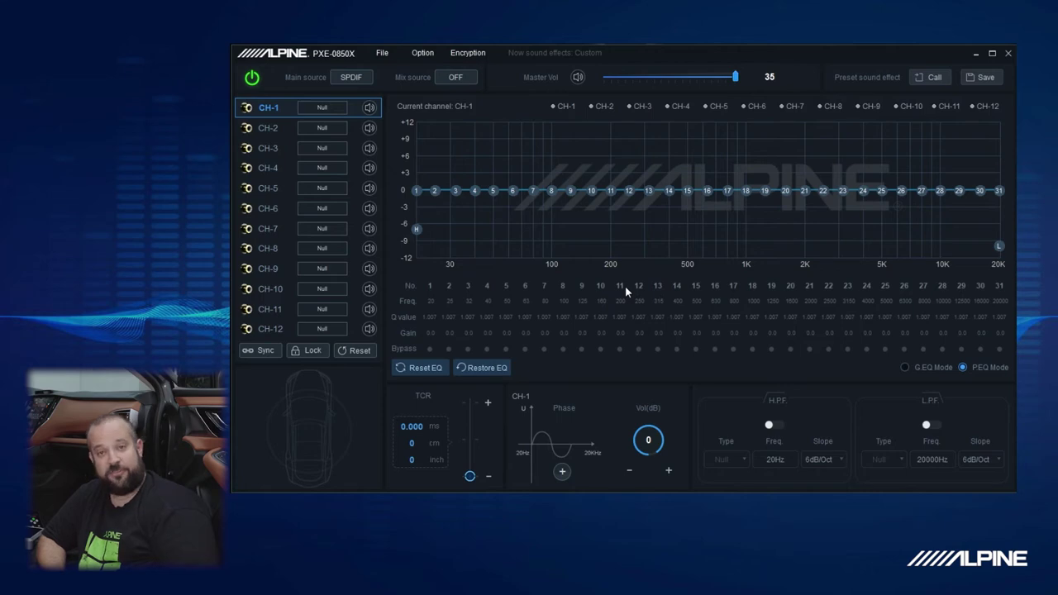
pyautogui.click(475, 190)
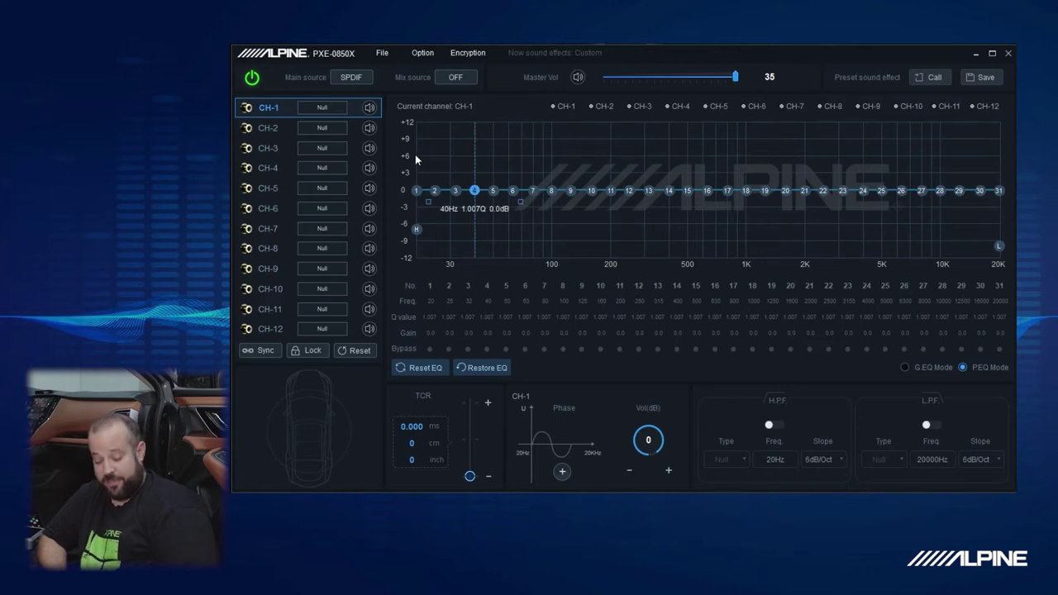
# Assign CH-1 to front left treble, with CH-2 as front right treble
pyautogui.click(322, 108)
pyautogui.moveTo(334, 139)
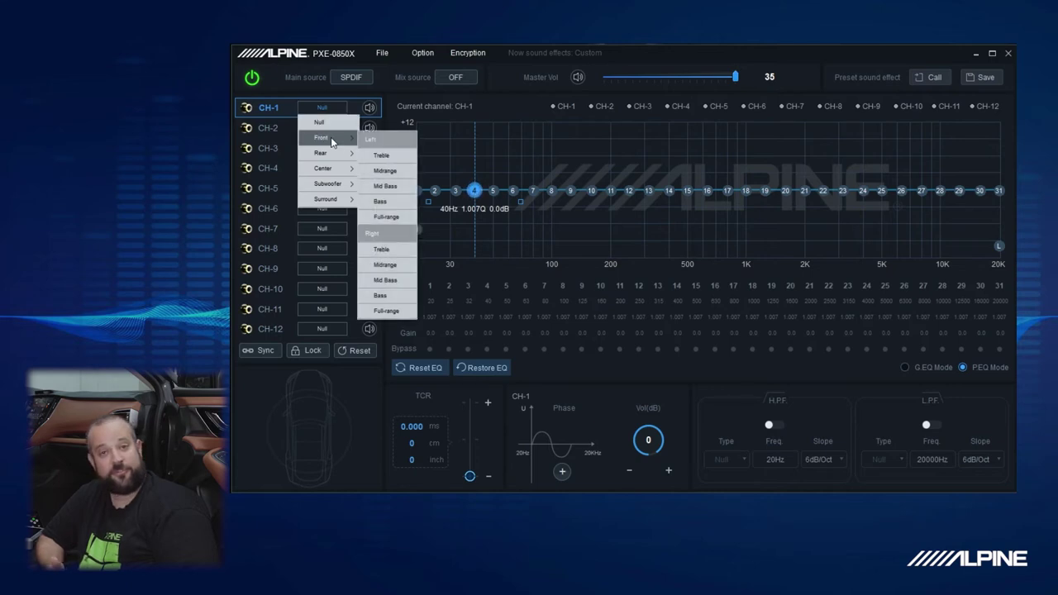
pyautogui.click(380, 155)
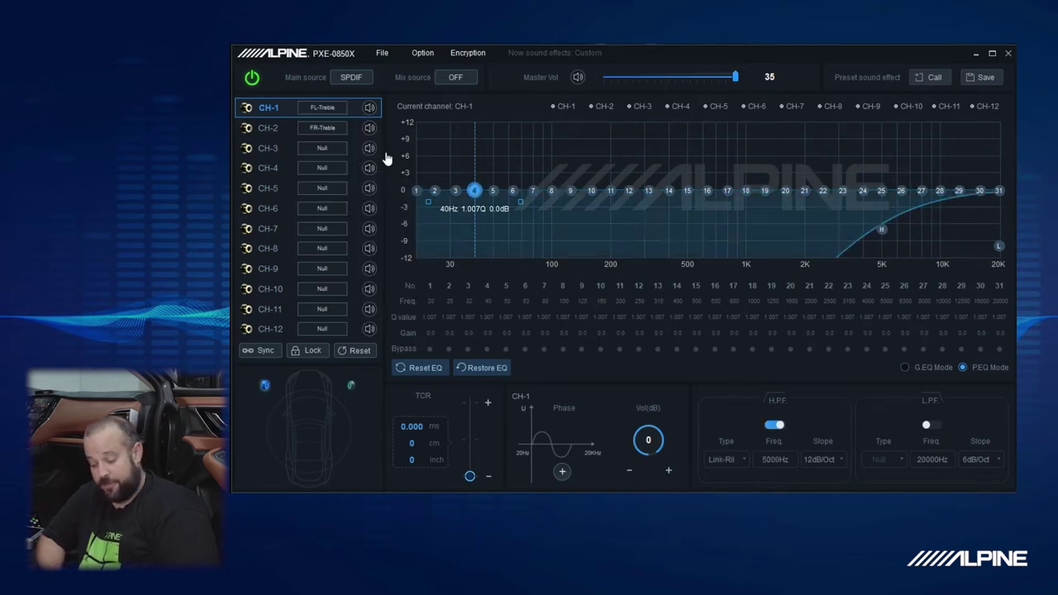
# Assign CH-3 to front left mid bass, with CH-4 as front right mid bass
pyautogui.click(328, 151)
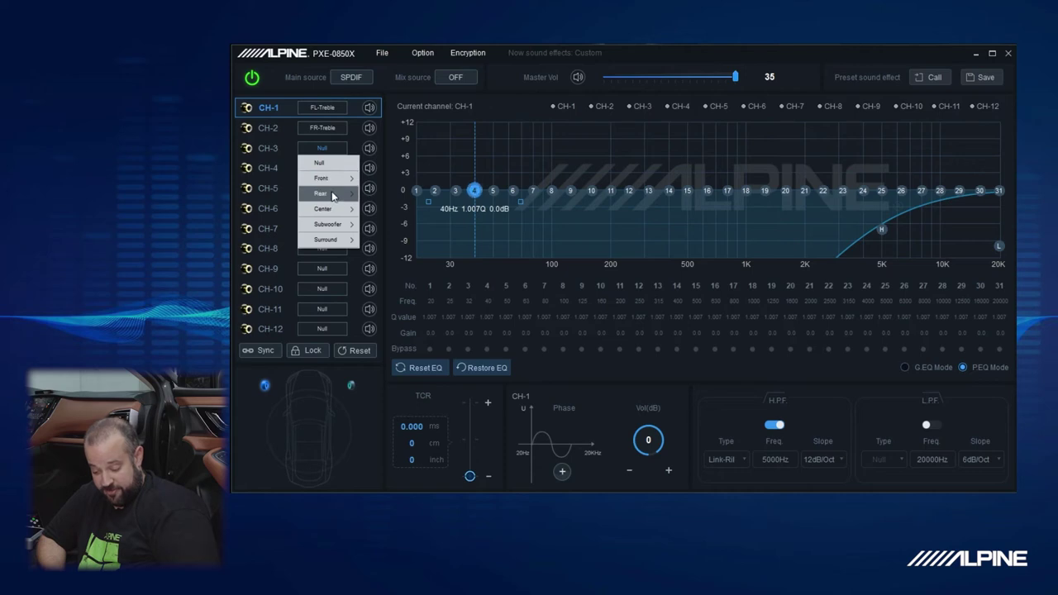
pyautogui.moveTo(332, 180)
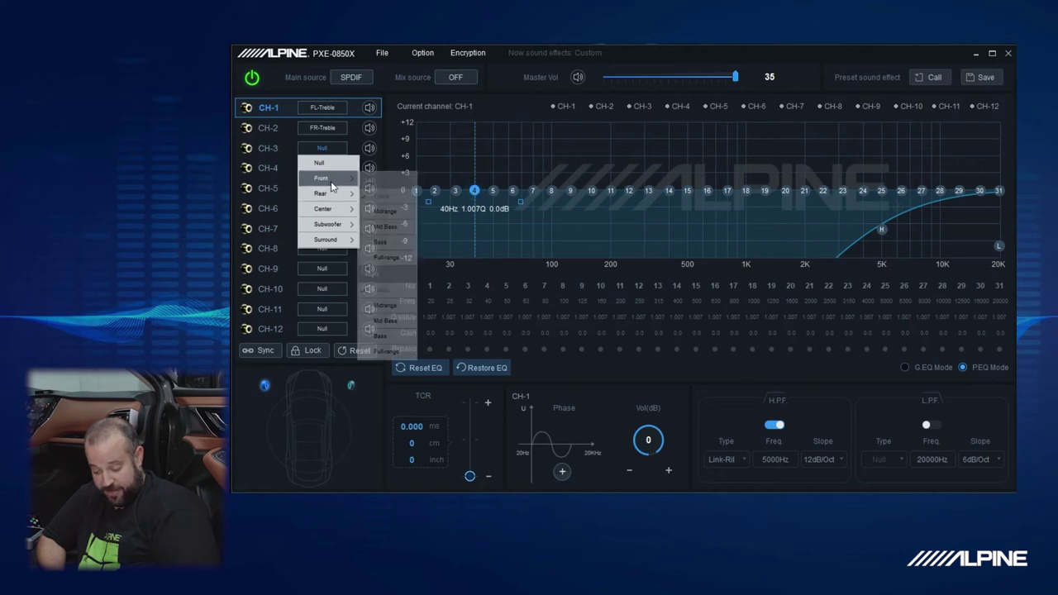
pyautogui.click(392, 228)
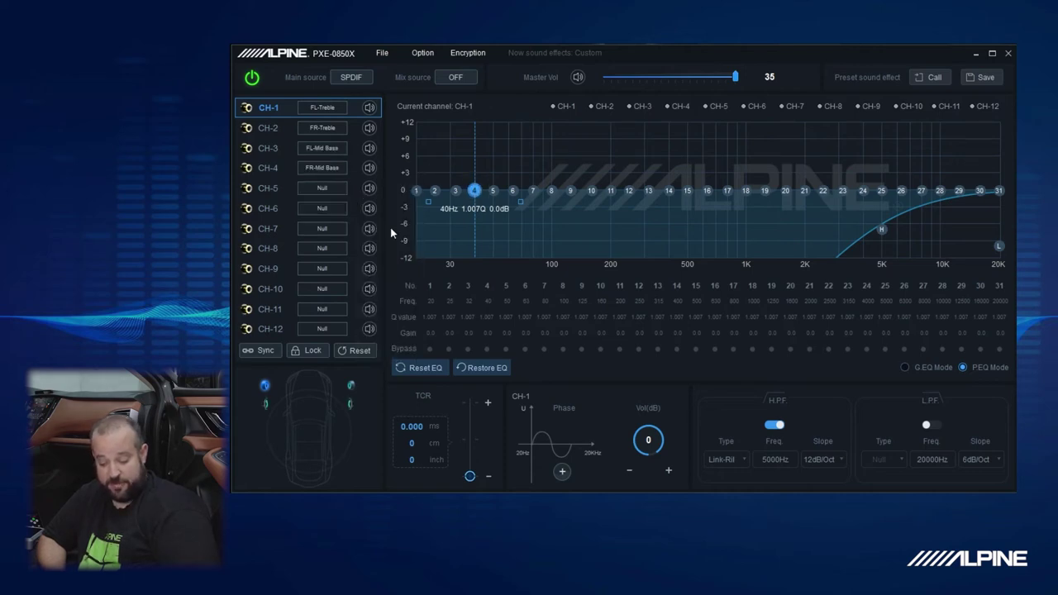
# Assign CH-5 to the left subwoofer, with CH-6 as the right subwoofer
pyautogui.click(321, 194)
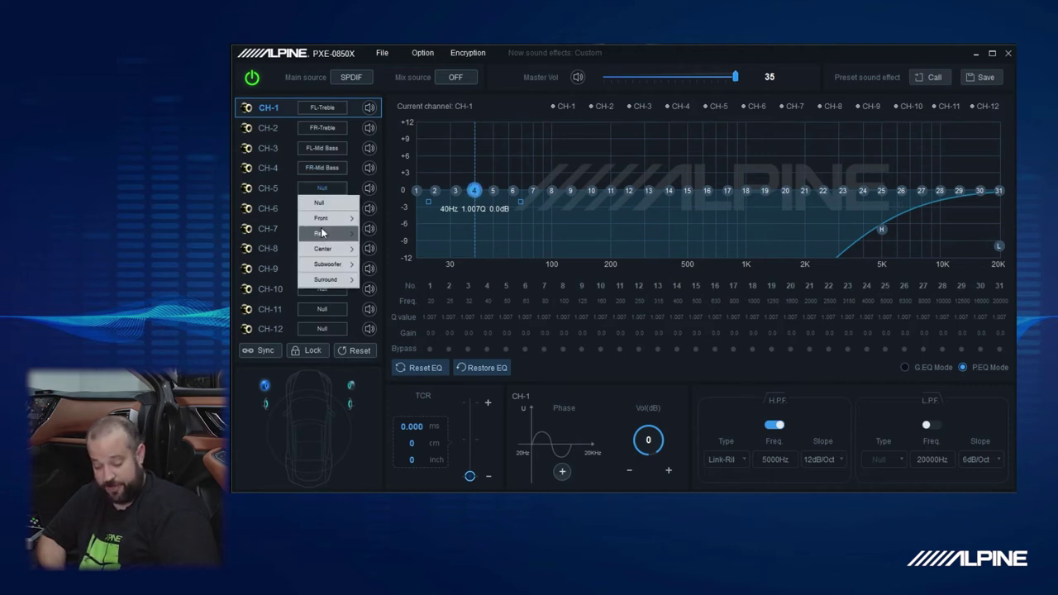
pyautogui.click(377, 266)
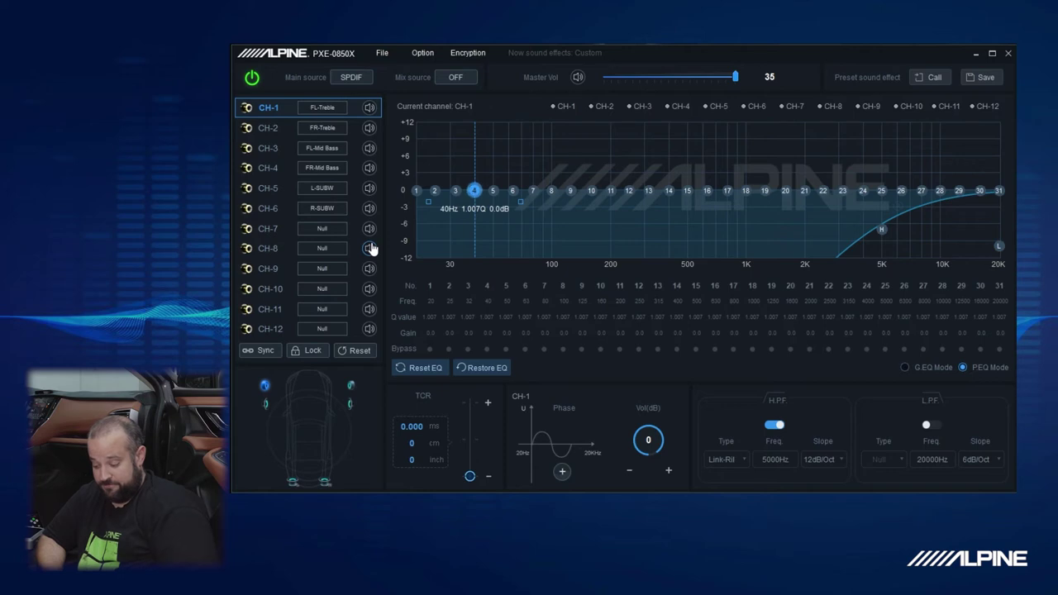
pyautogui.click(454, 190)
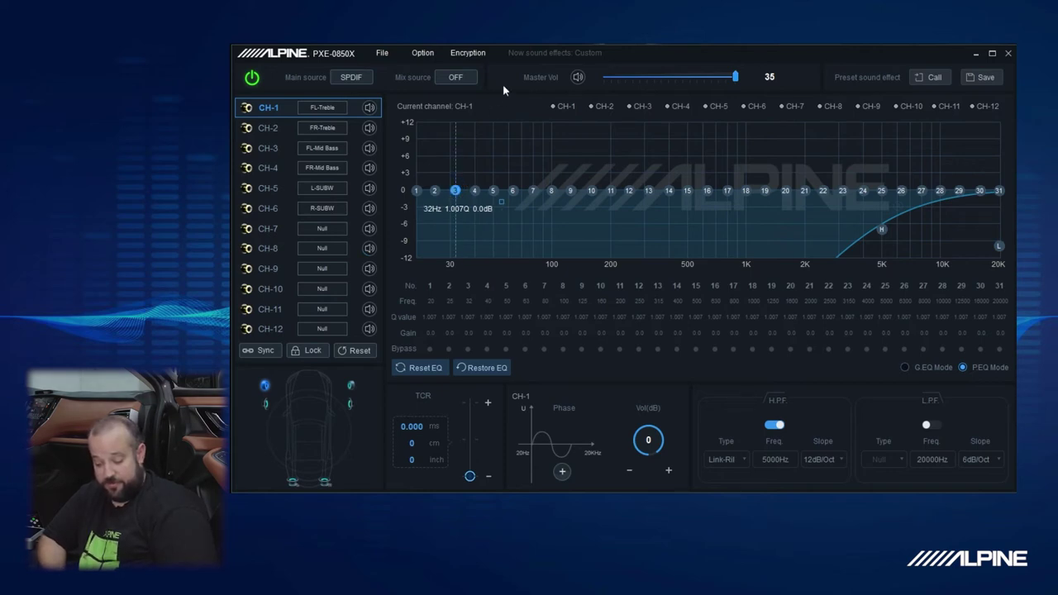
pyautogui.press('Right')
pyautogui.press('Right')
pyautogui.press('Right')
pyautogui.press('Right')
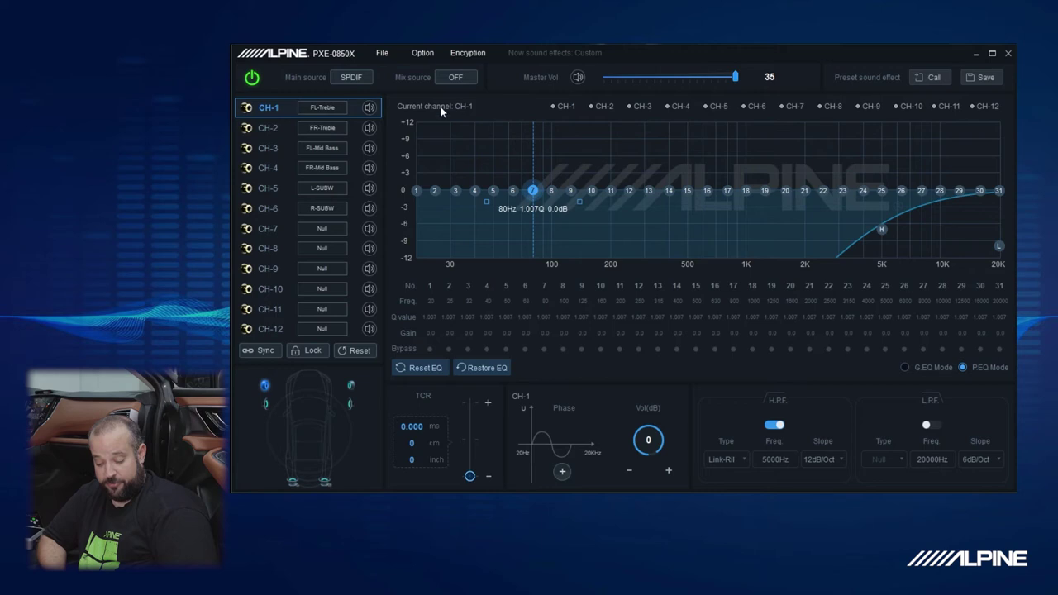
# Change the main source to Hi.Level
pyautogui.click(354, 78)
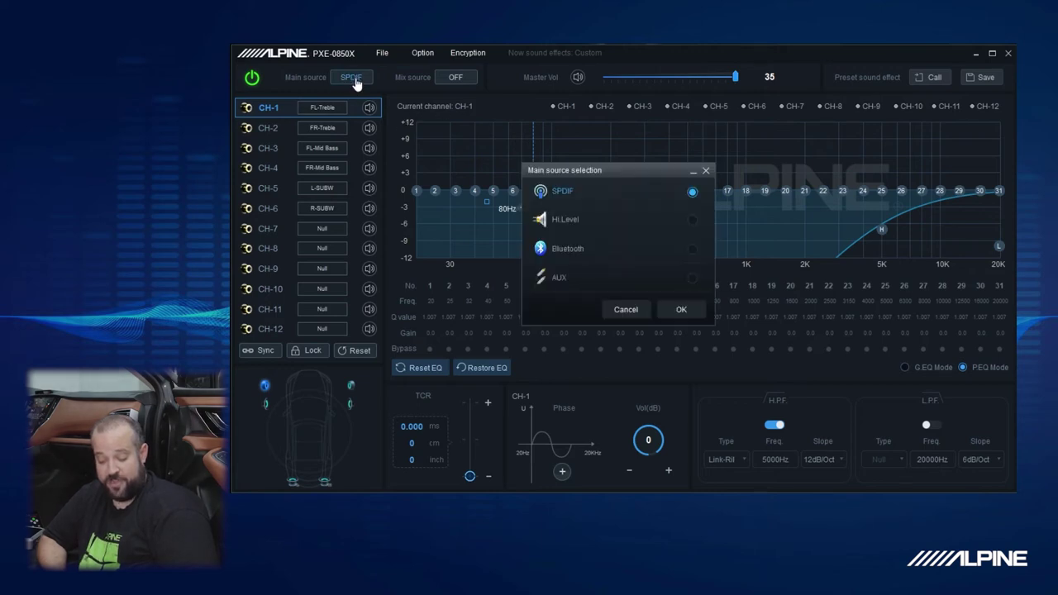
pyautogui.click(693, 220)
pyautogui.click(683, 311)
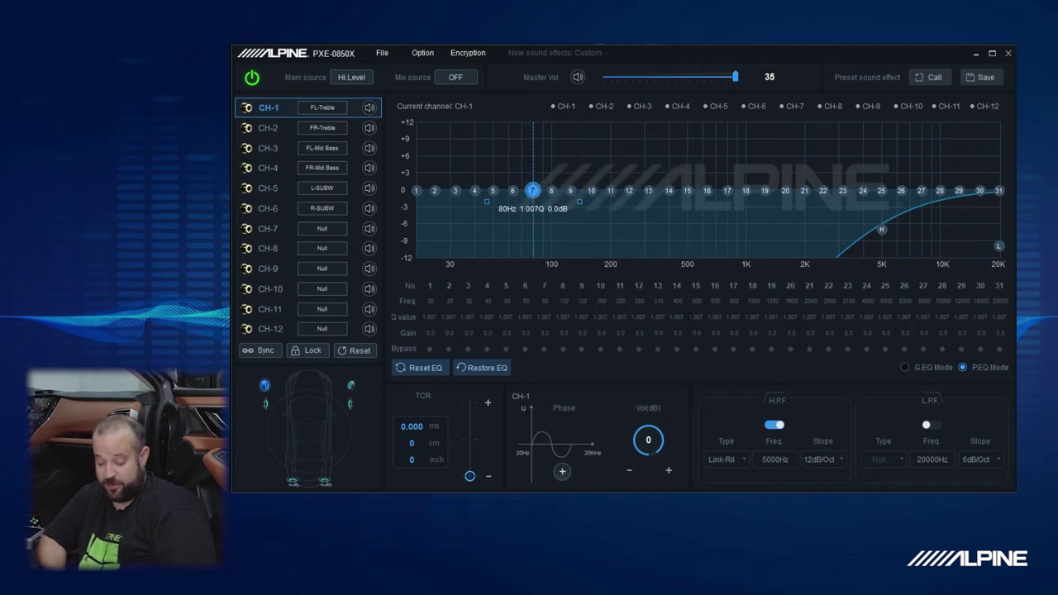
pyautogui.click(552, 190)
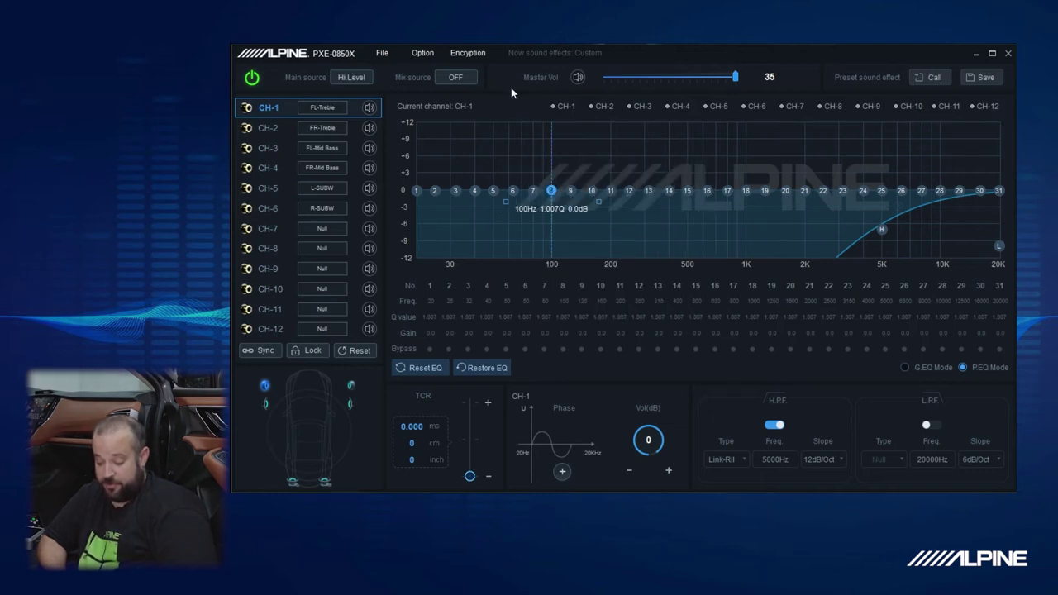
# Open the Input Mix settings, view the passive input routing and return to active input
pyautogui.click(419, 55)
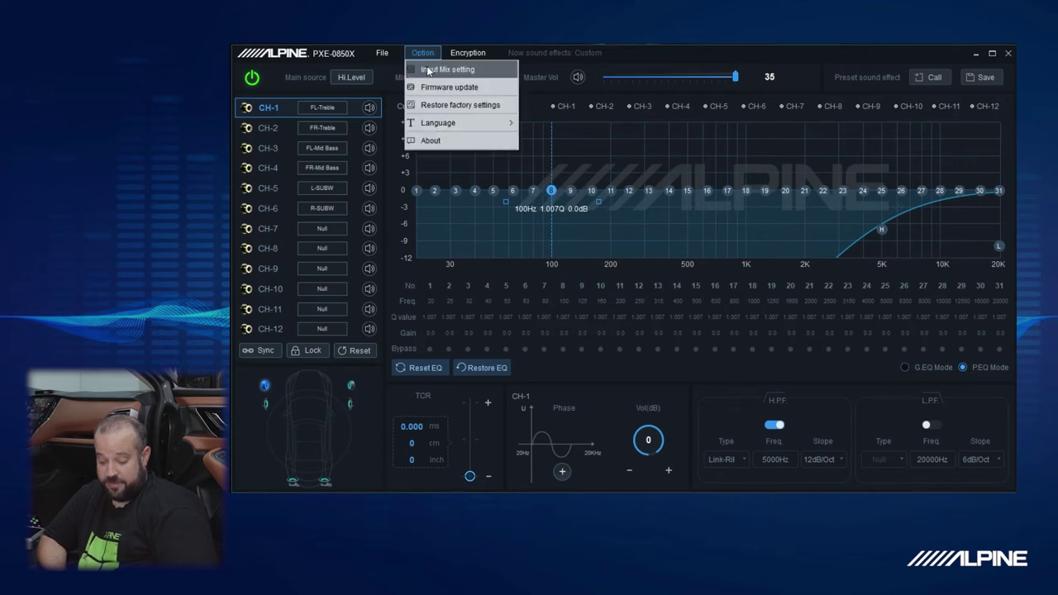
pyautogui.click(418, 67)
pyautogui.moveTo(649, 50); pyautogui.dragTo(655, 68)
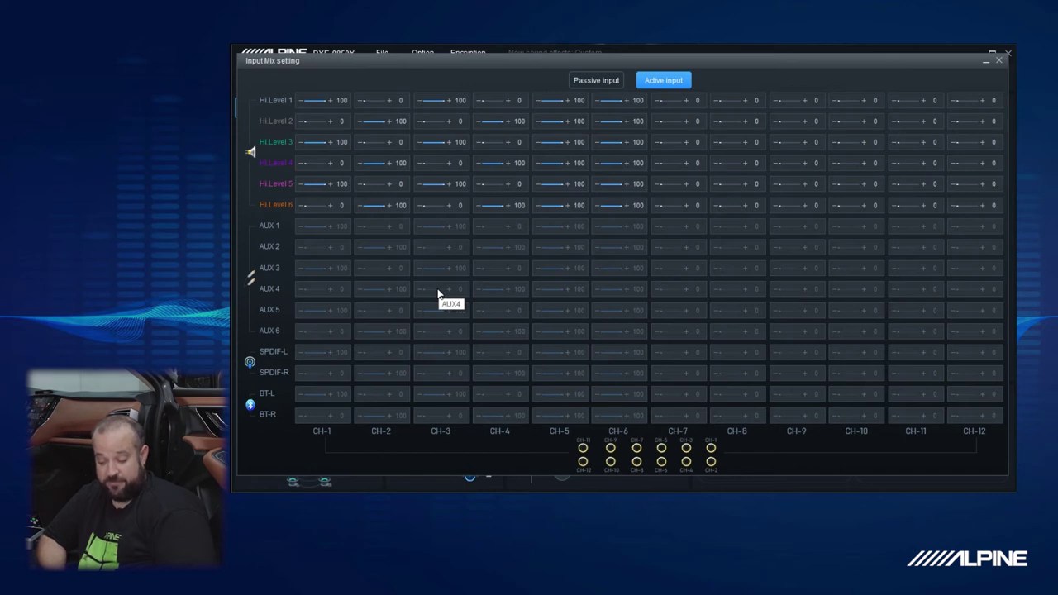
pyautogui.click(608, 83)
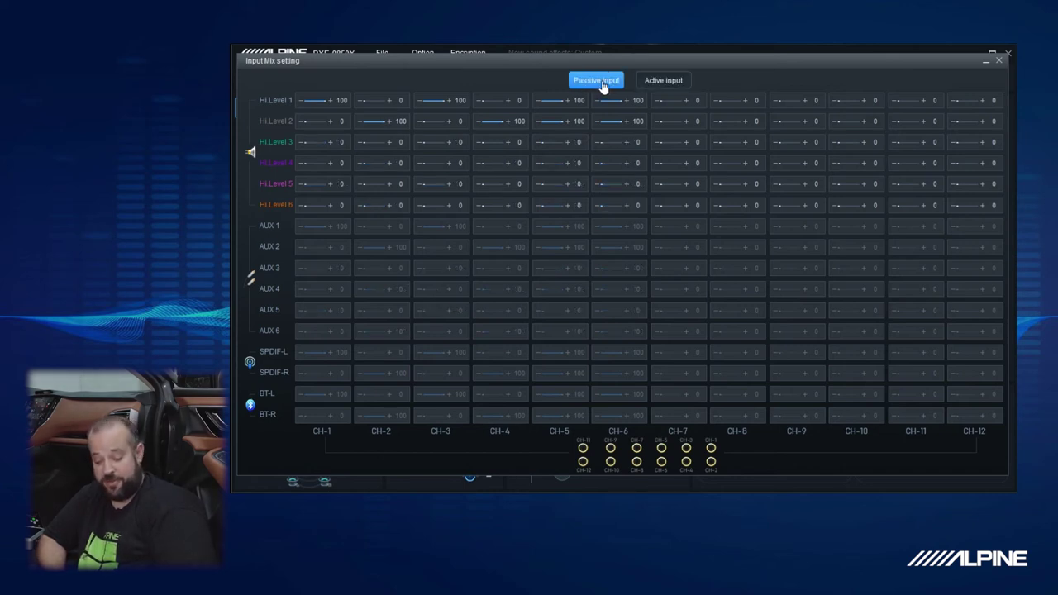
pyautogui.click(665, 81)
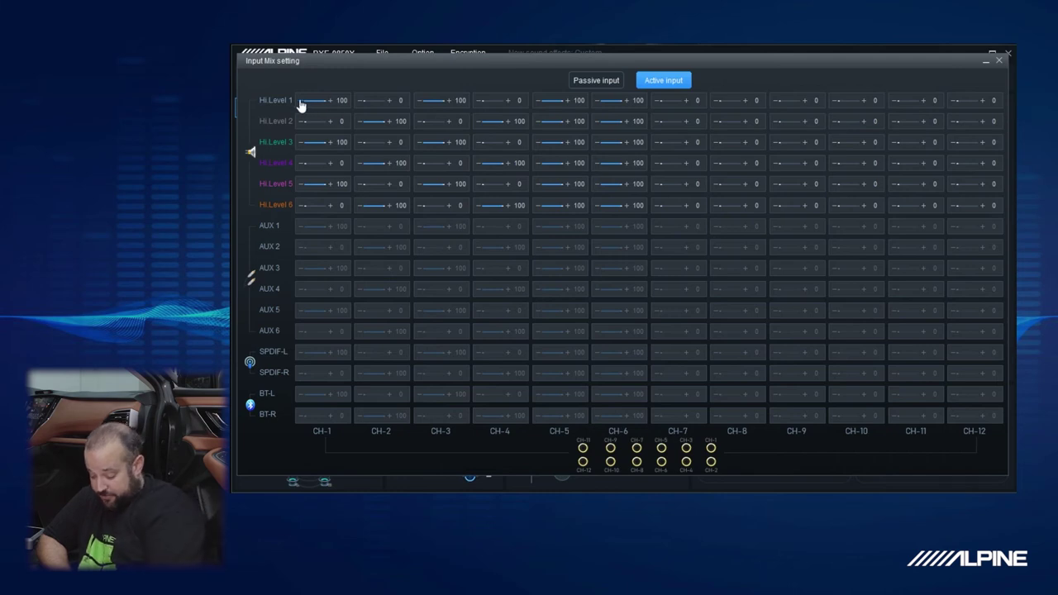
# Set the Hi.Level 3 and Hi.Level 5 mix values for CH-1 to 0
pyautogui.click(338, 142)
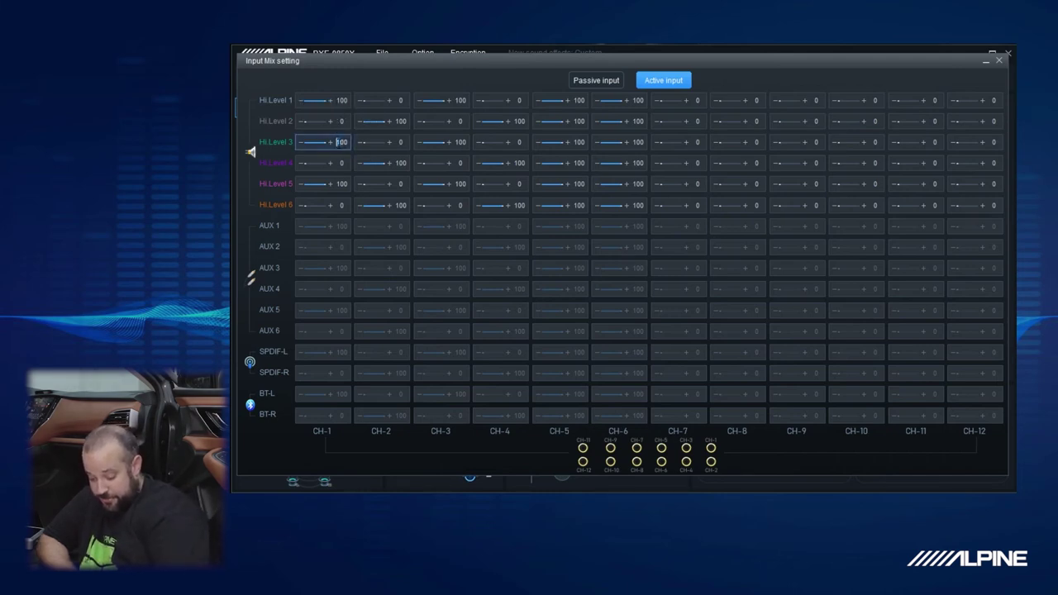
pyautogui.click(343, 165)
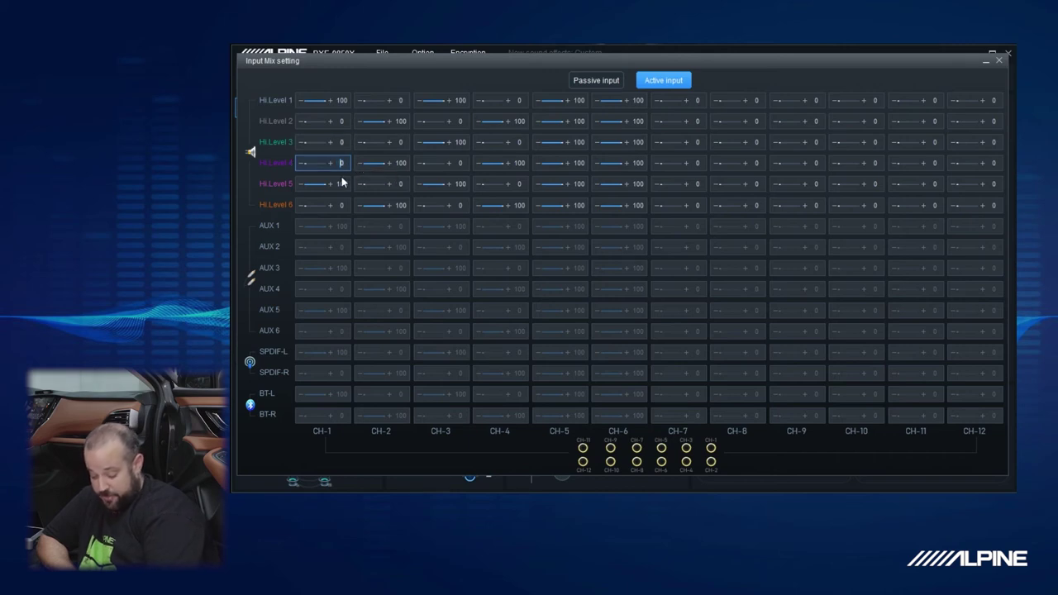
pyautogui.click(341, 184)
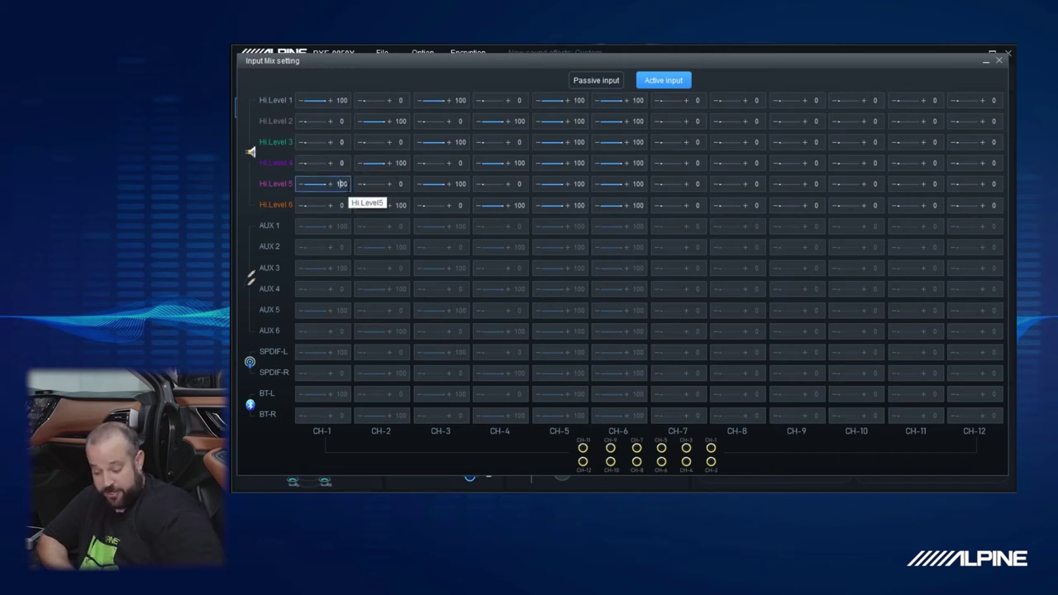
pyautogui.click(342, 205)
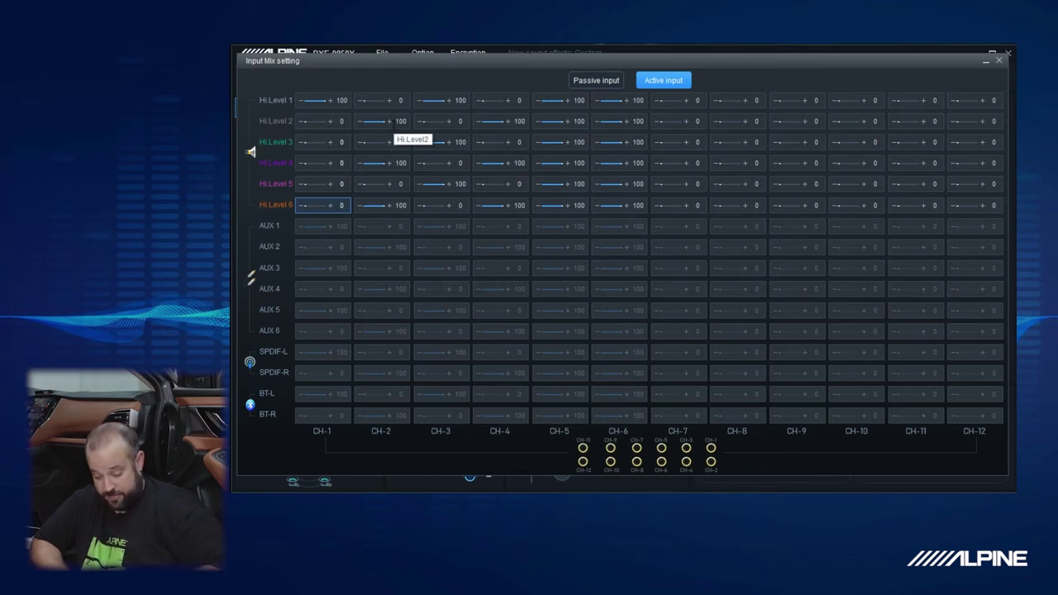
# Set the Hi.Level 4 and Hi.Level 6 mix values for CH-2 to 0
pyautogui.doubleClick(397, 163)
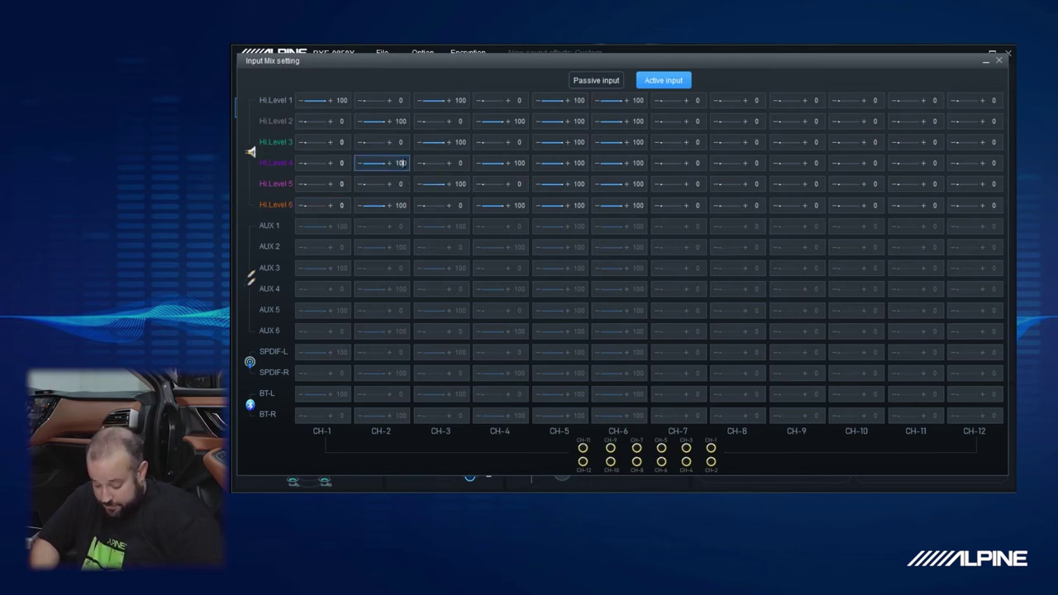
pyautogui.press('BackSpace')
pyautogui.press('BackSpace')
pyautogui.press('BackSpace')
pyautogui.write('0')
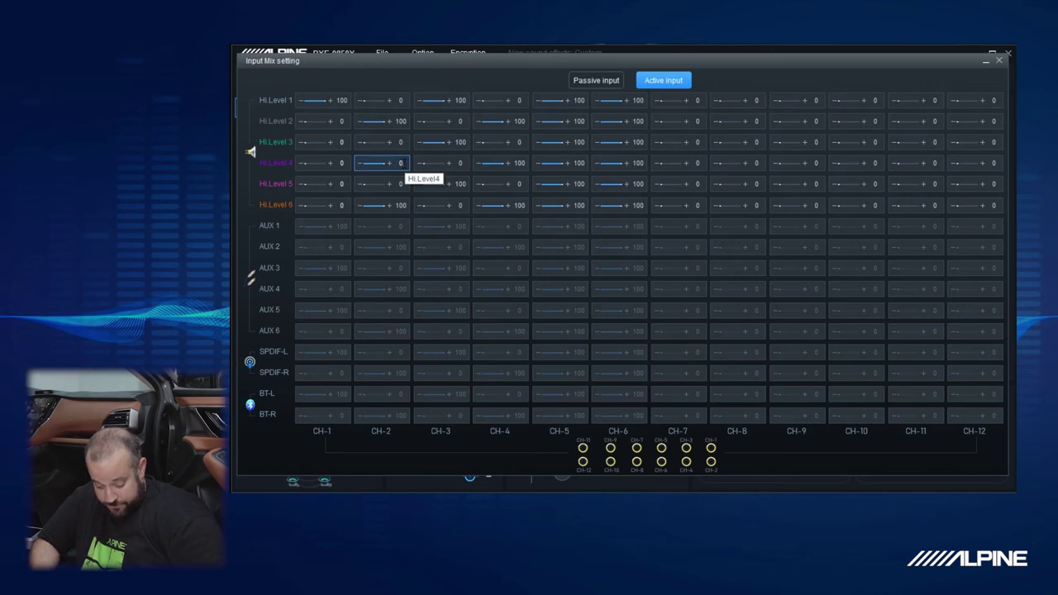
pyautogui.doubleClick(397, 184)
pyautogui.doubleClick(401, 205)
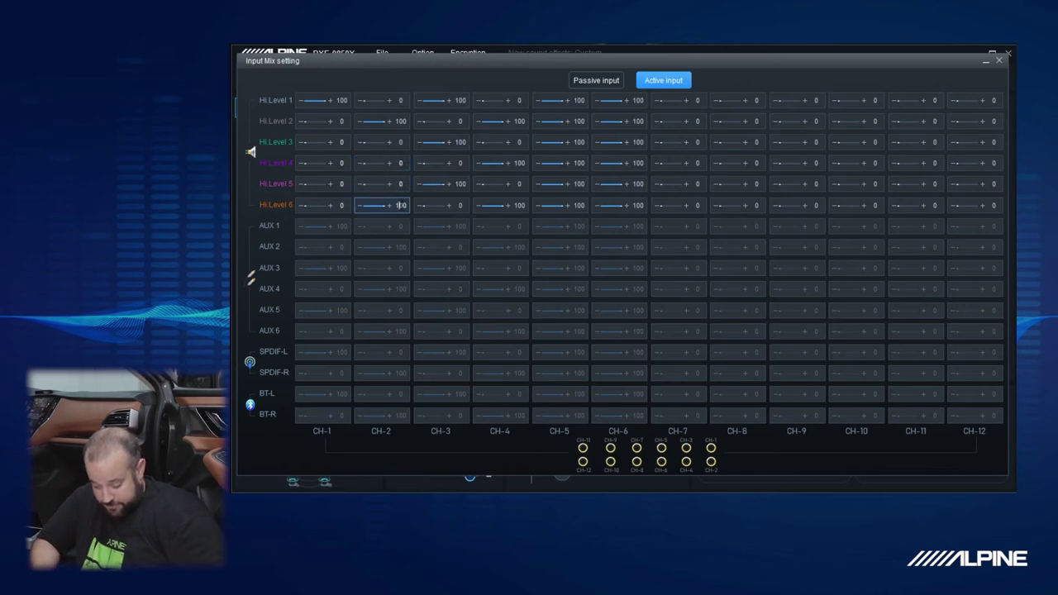
pyautogui.press('BackSpace')
pyautogui.press('BackSpace')
pyautogui.press('BackSpace')
pyautogui.write('0')
pyautogui.press('Tab')
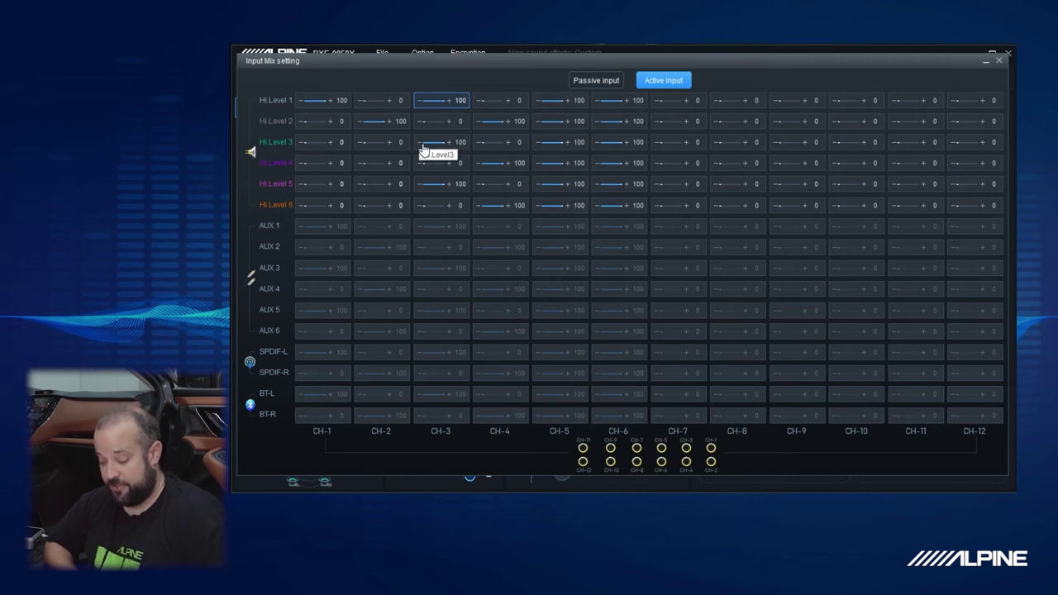
# For CH-3, set Hi.Level 5 to 0 and try Hi.Level 3 at 50 before restoring it to 100
pyautogui.click(460, 185)
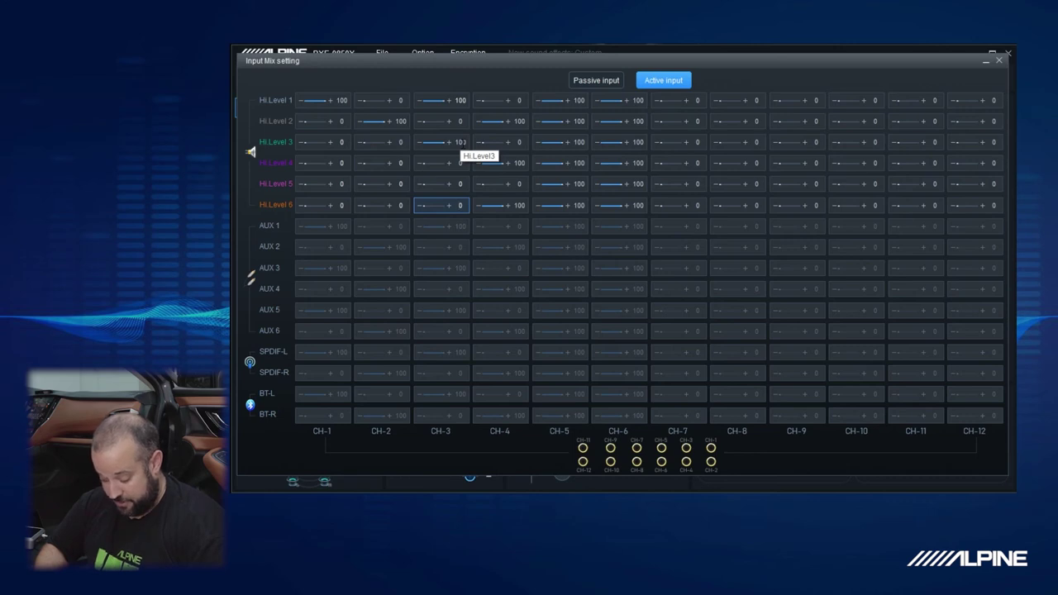
pyautogui.click(464, 142)
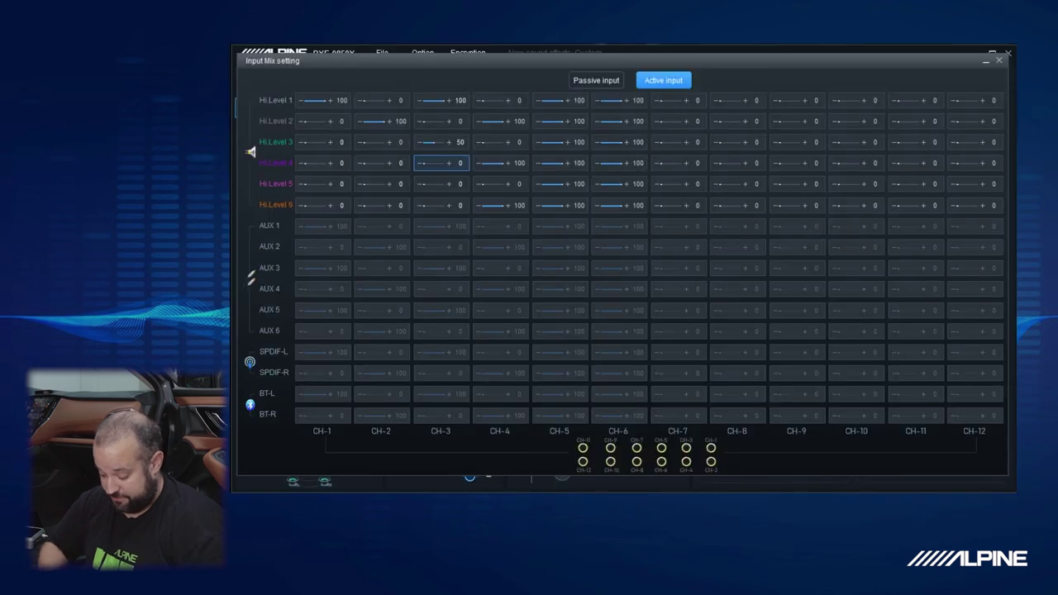
pyautogui.click(460, 142)
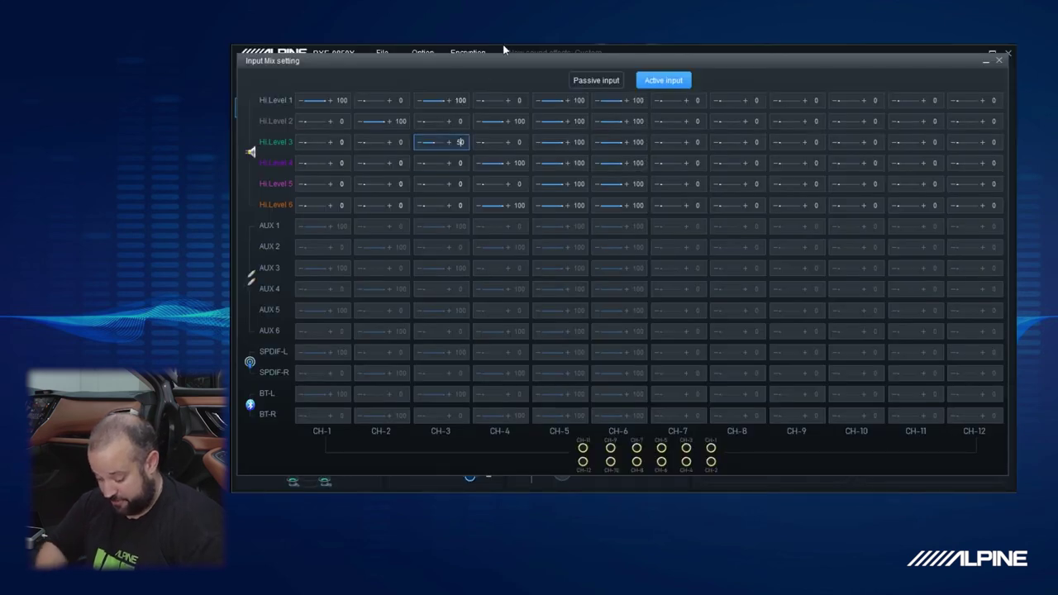
pyautogui.write('100')
pyautogui.click(460, 163)
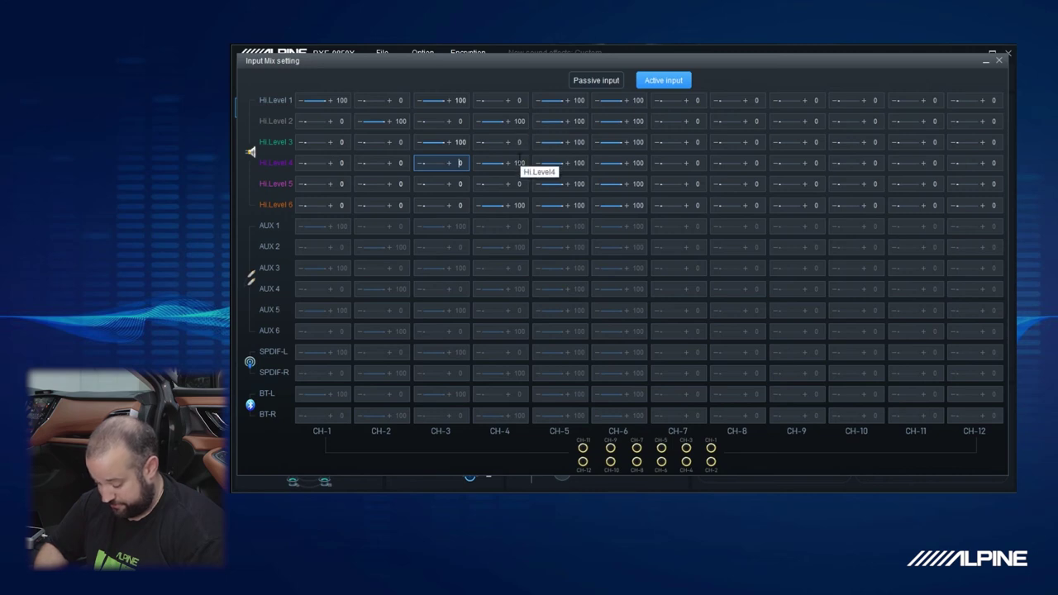
# Set the Hi.Level 6 mix value for CH-4 to 0
pyautogui.click(519, 206)
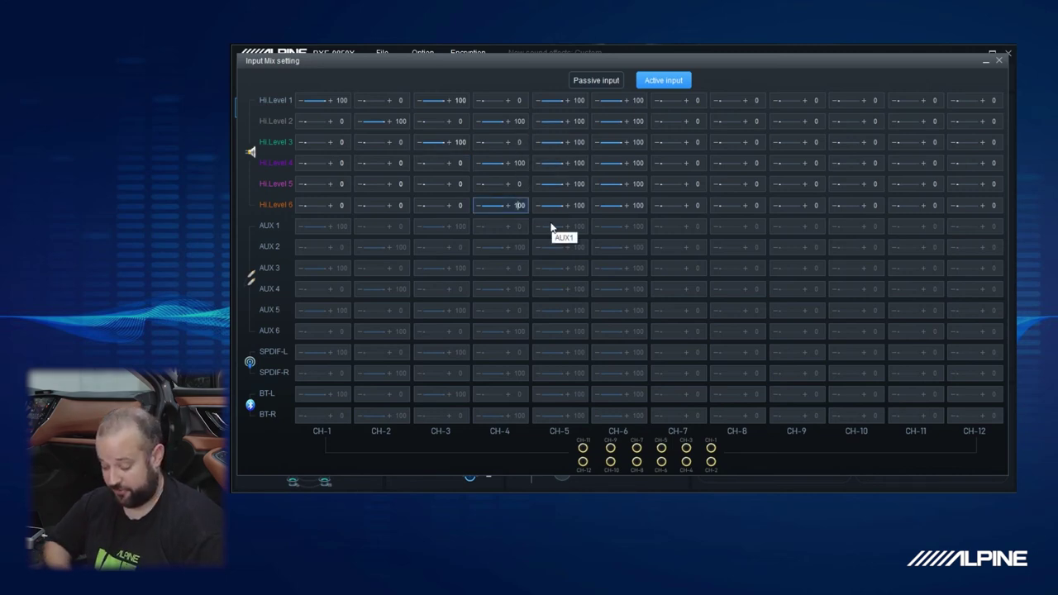
pyautogui.press('BackSpace')
pyautogui.press('Tab')
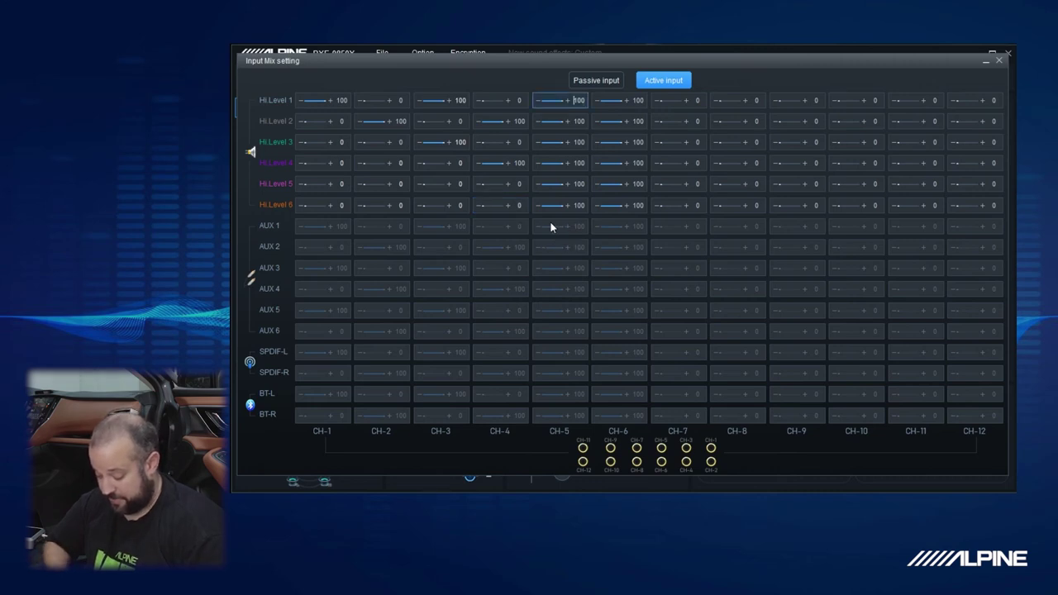
# Set the Hi.Level 6 mix values for CH-5 and CH-6 to 0
pyautogui.click(577, 205)
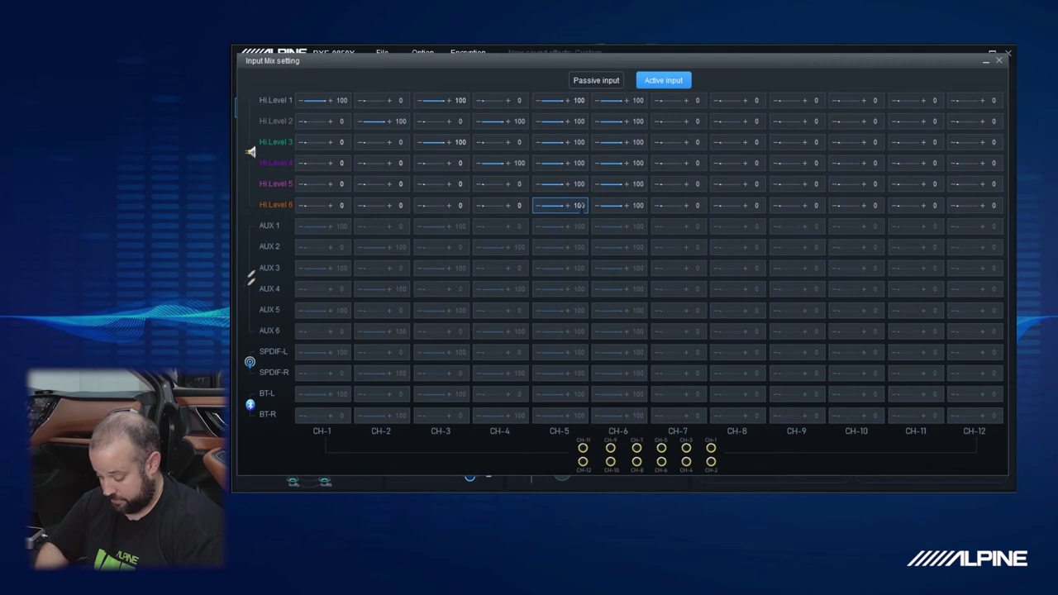
pyautogui.press('BackSpace')
pyautogui.press('Tab')
pyautogui.click(637, 207)
pyautogui.press('BackSpace')
pyautogui.press('Tab')
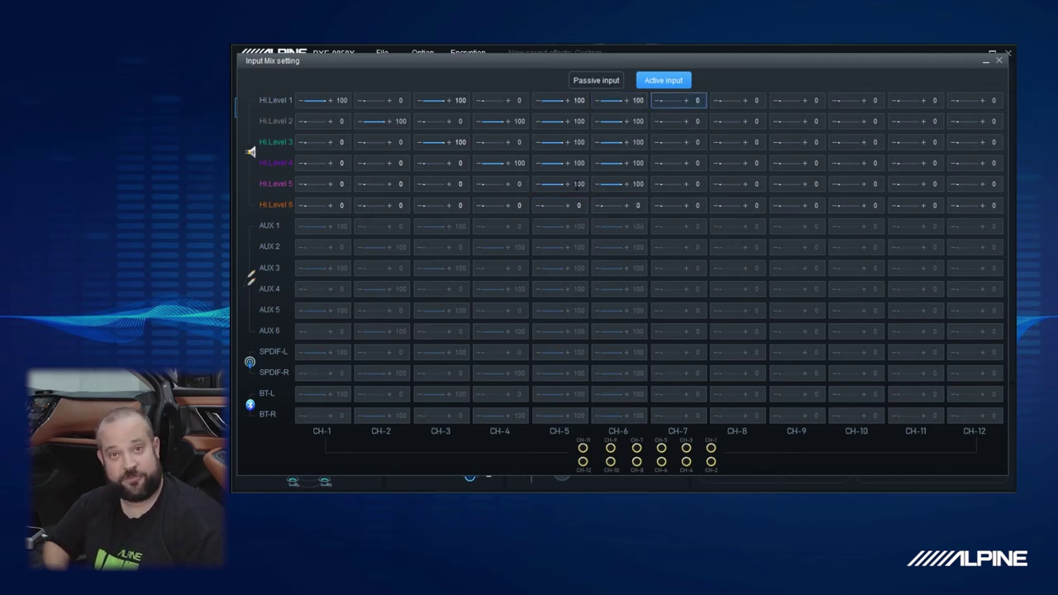
# Set the Hi.Level 1 through Hi.Level 4 mix values for CH-5 to 0
pyautogui.click(578, 184)
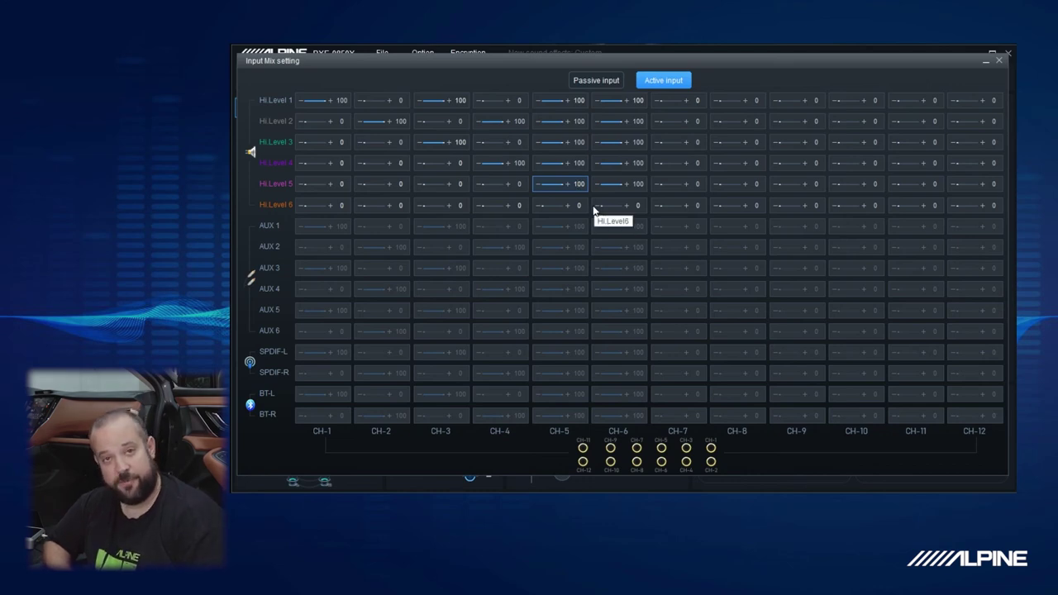
pyautogui.click(579, 100)
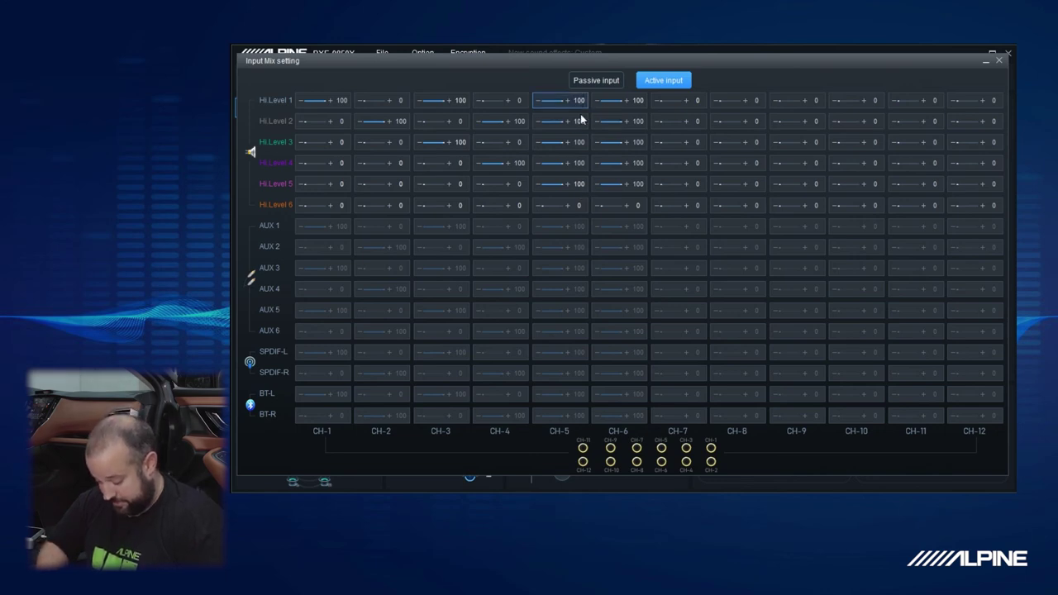
pyautogui.write('0')
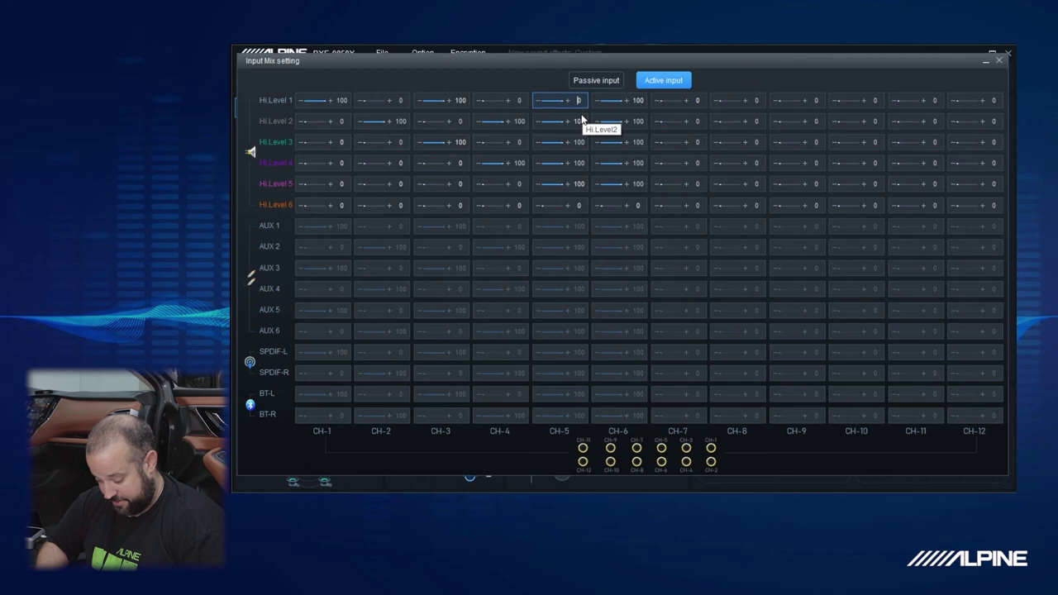
pyautogui.press('Tab')
pyautogui.write('0')
pyautogui.press('Tab')
pyautogui.write('0')
pyautogui.press('Tab')
pyautogui.press('Delete')
pyautogui.press('Tab')
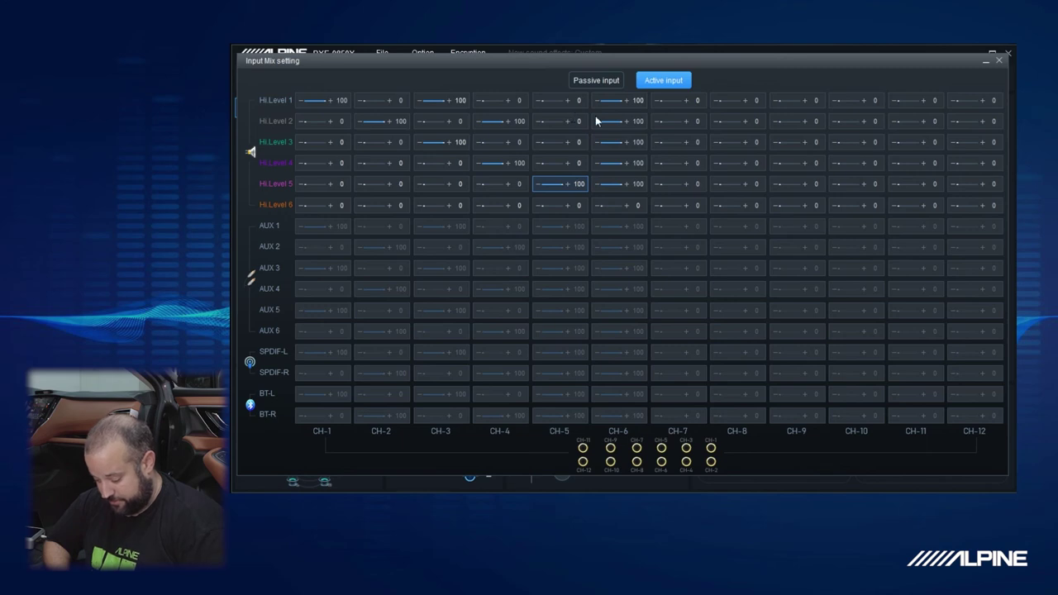
# Set the Hi.Level 1 through Hi.Level 4 mix values for CH-6 to 0
pyautogui.click(632, 100)
pyautogui.press('Delete')
pyautogui.press('Tab')
pyautogui.write('0')
pyautogui.press('Tab')
pyautogui.write('0')
pyautogui.press('Tab')
pyautogui.press('Tab')
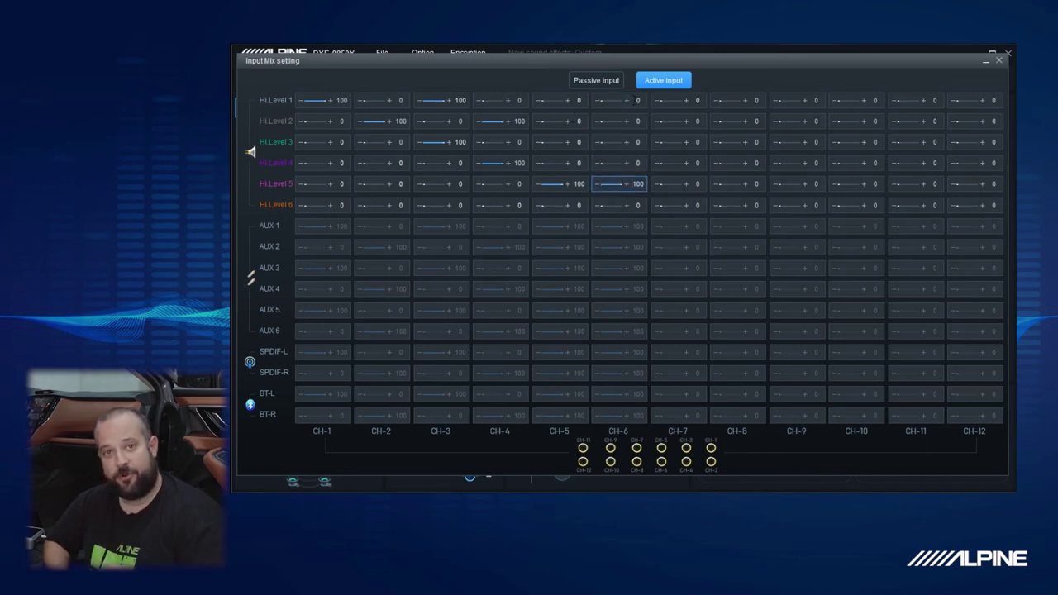
# Try a Hi.Level 4 mix value of 100 for CH-5
pyautogui.click(579, 163)
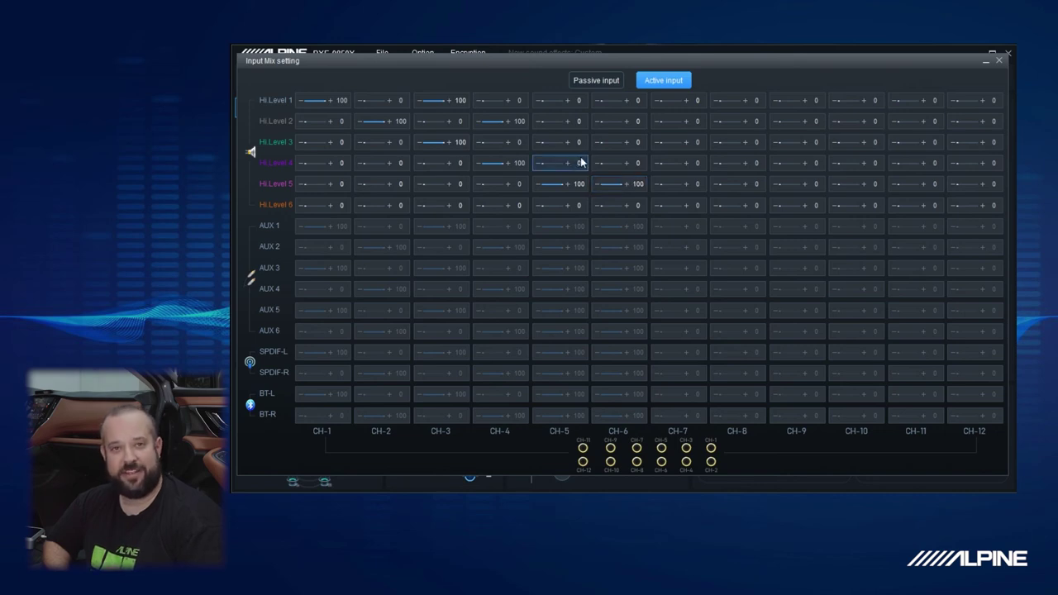
pyautogui.write('100')
pyautogui.click(579, 184)
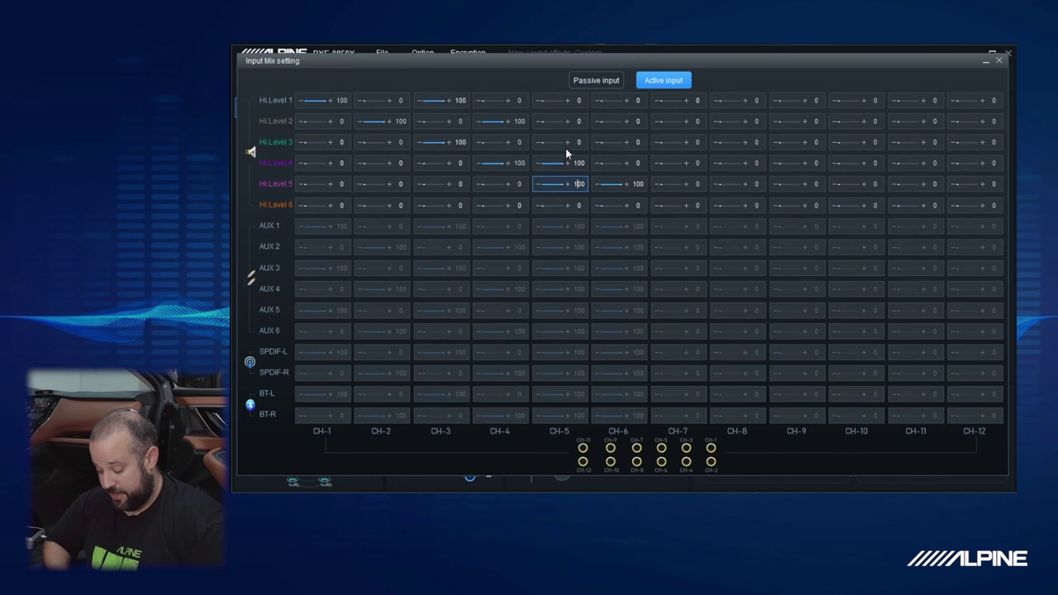
# Set the Hi.Level 3 and Hi.Level 4 mix values for CH-5 to 50
pyautogui.click(579, 163)
pyautogui.write('0')
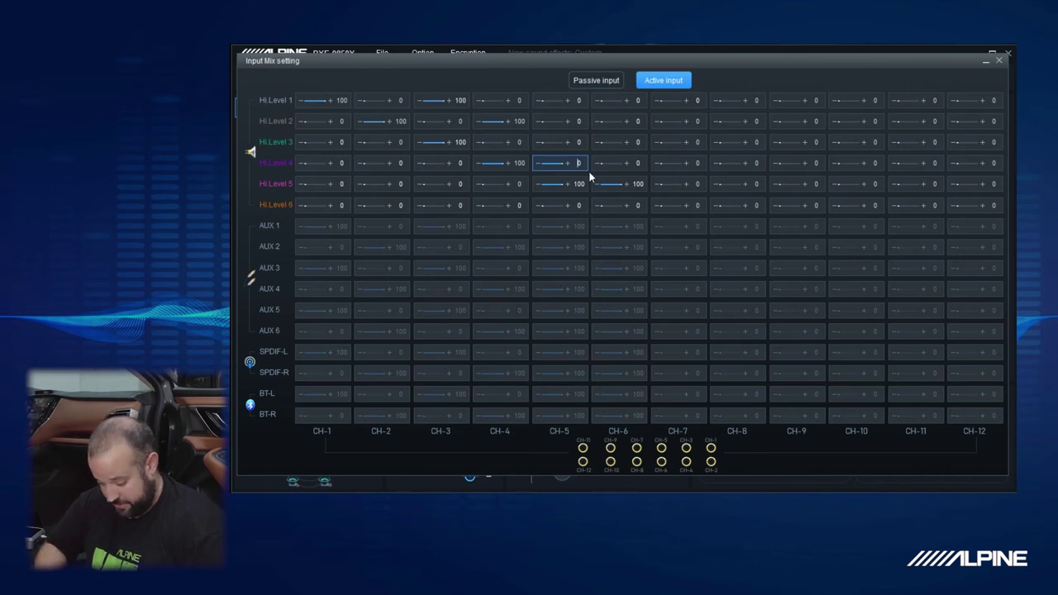
pyautogui.press('BackSpace')
pyautogui.write('50')
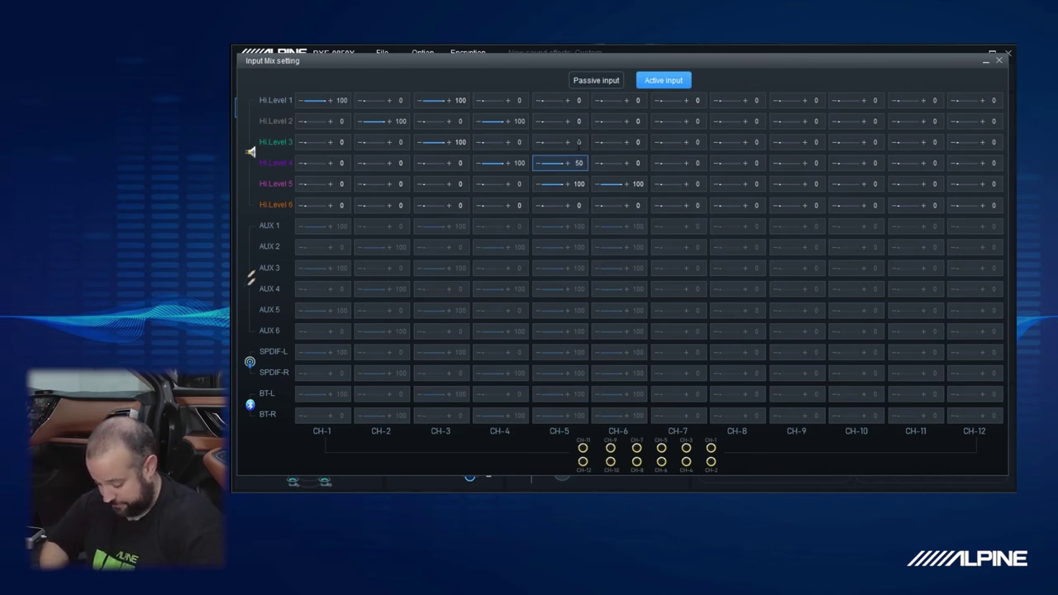
pyautogui.press('Return')
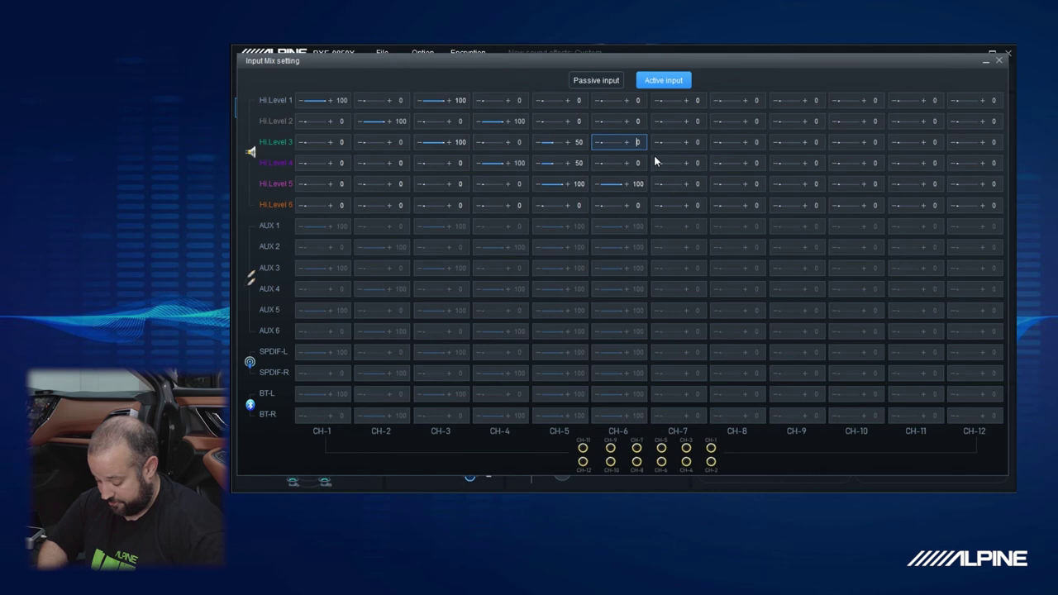
# Set the Hi.Level 3 and Hi.Level 4 mix values for CH-6 to 50 and close the input mix settings
pyautogui.write('50')
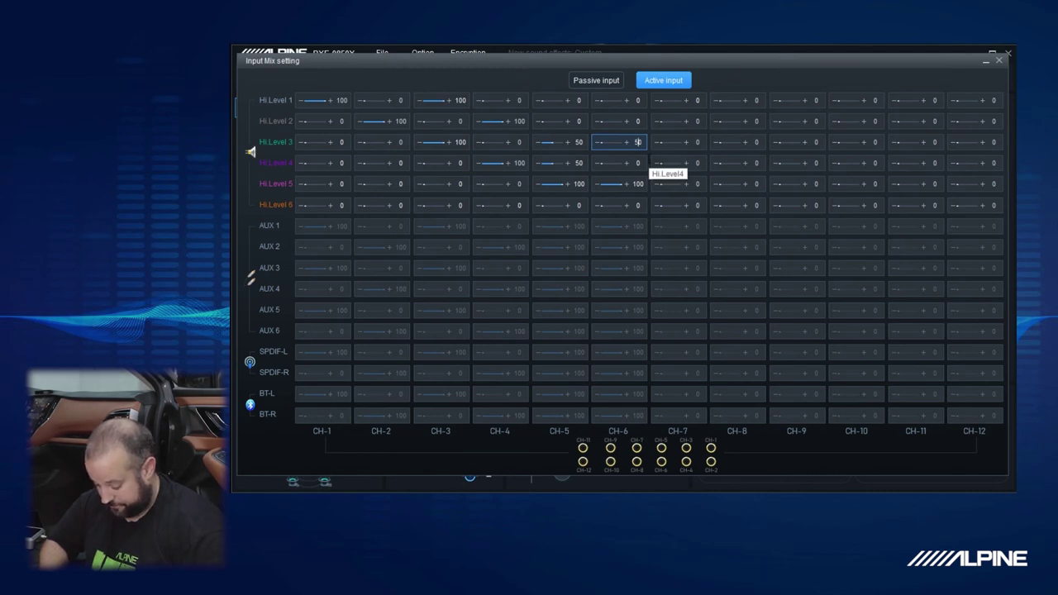
pyautogui.press('Tab')
pyautogui.write('50')
pyautogui.press('Tab')
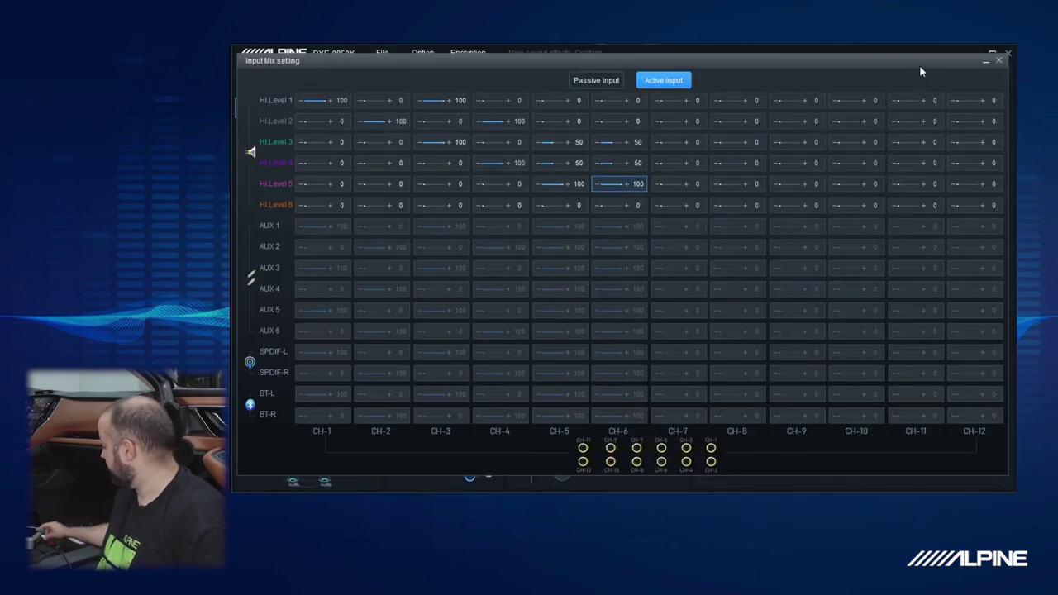
pyautogui.click(999, 64)
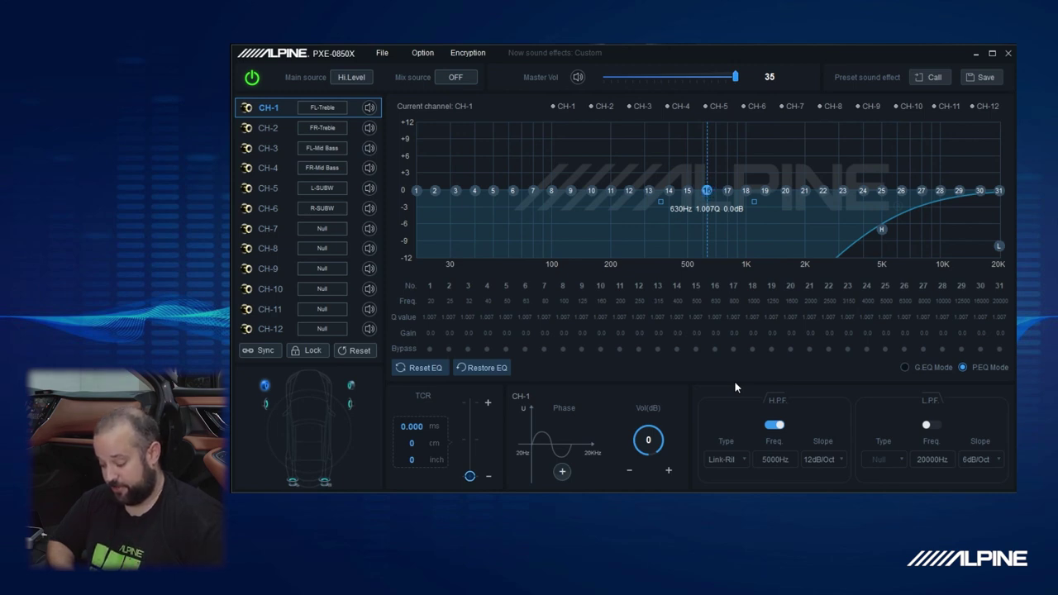
pyautogui.press('Left')
pyautogui.press('Left')
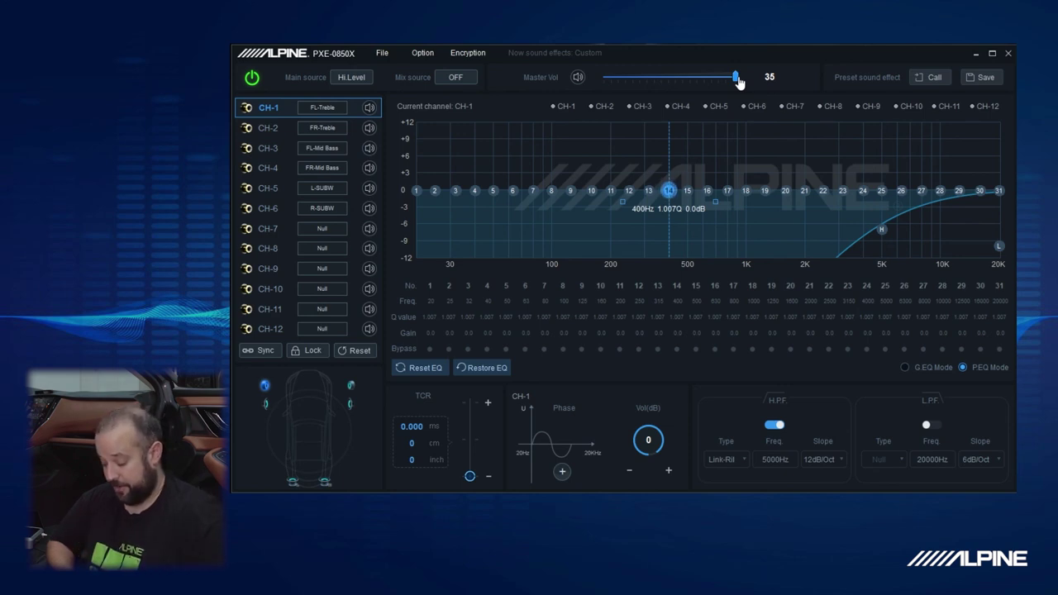
pyautogui.click(707, 191)
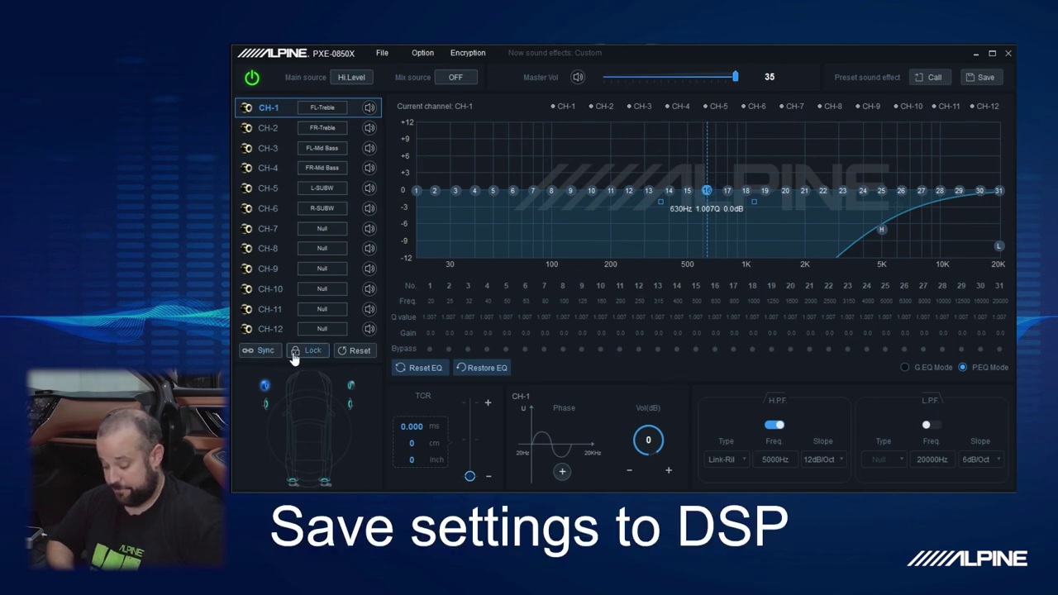
# Save the current settings to the DSP in preset slot 1 under the name test
pyautogui.click(987, 81)
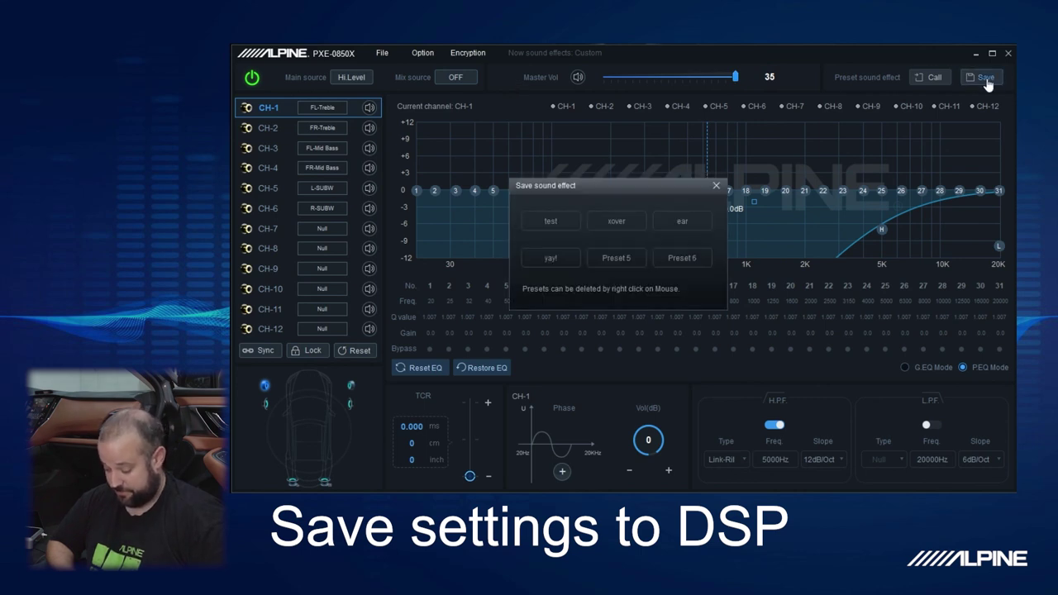
pyautogui.click(550, 225)
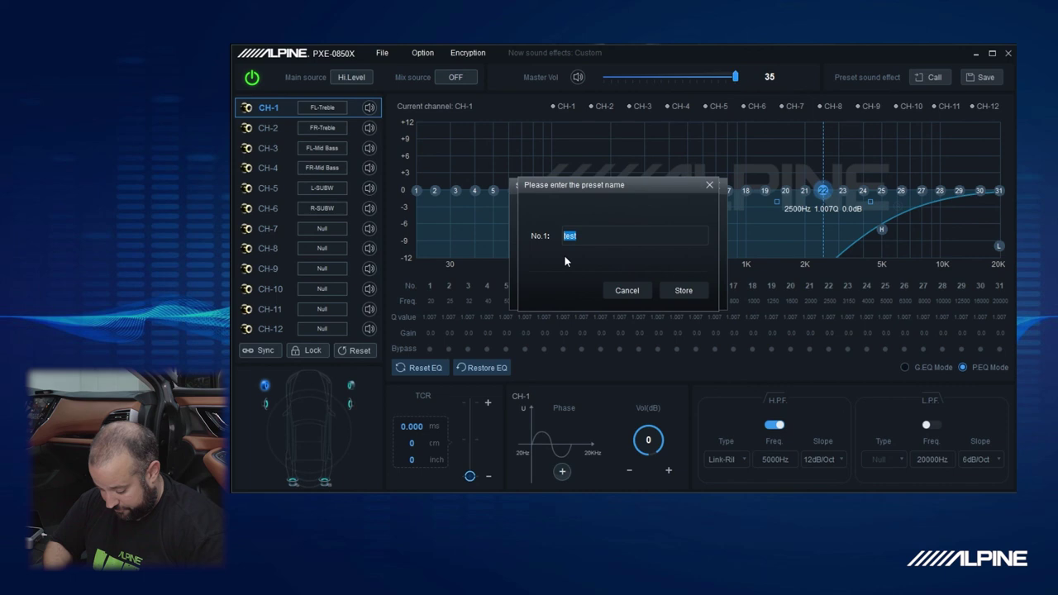
pyautogui.write('t')
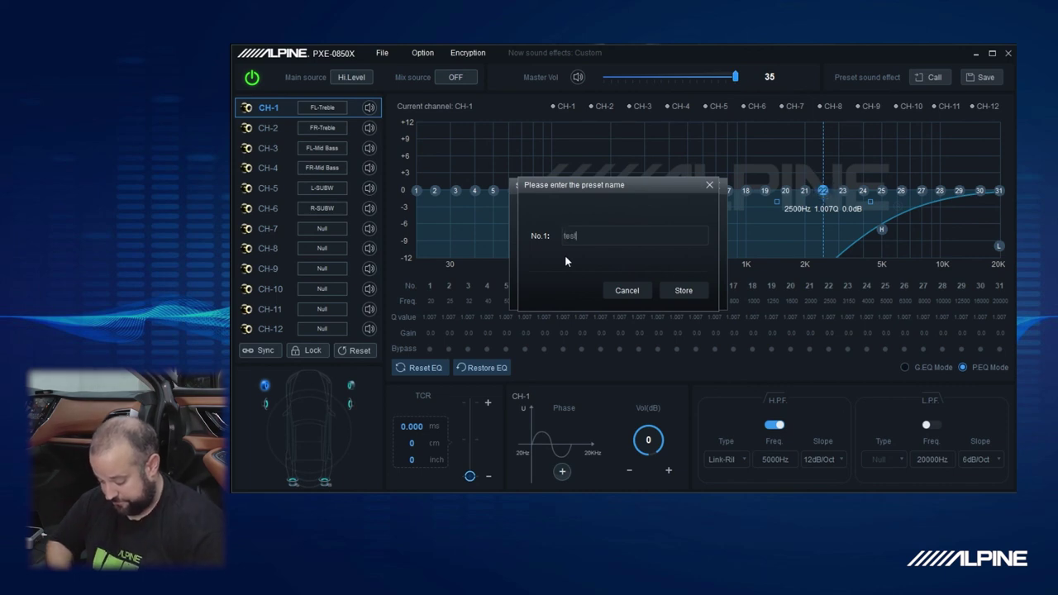
pyautogui.click(686, 292)
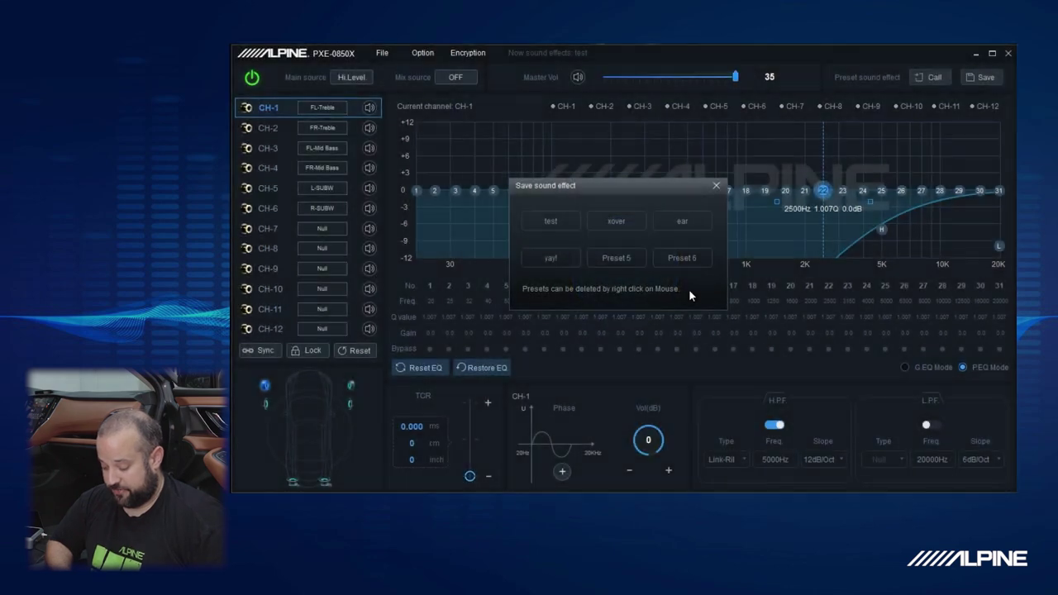
pyautogui.click(719, 189)
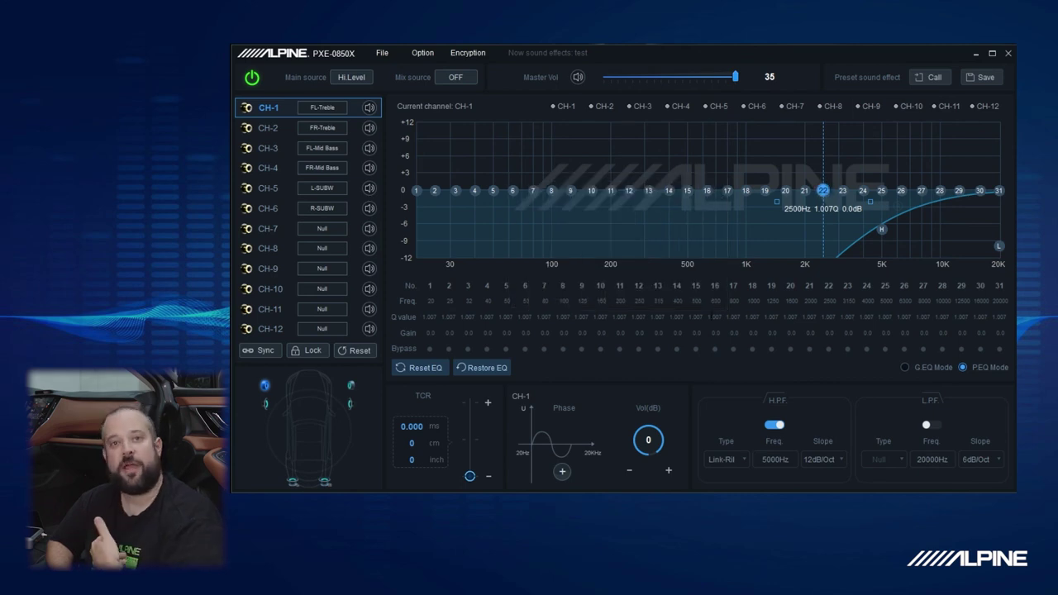